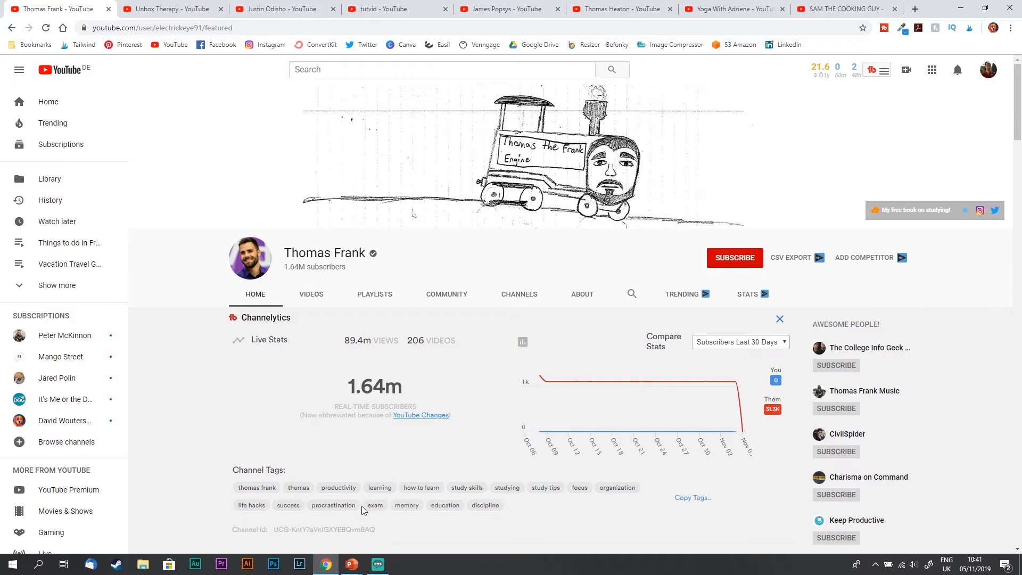
Browse the Thomas Frank channel's uploaded videos, and examine the channel tags and featured video on its home page.
left_click(313, 295)
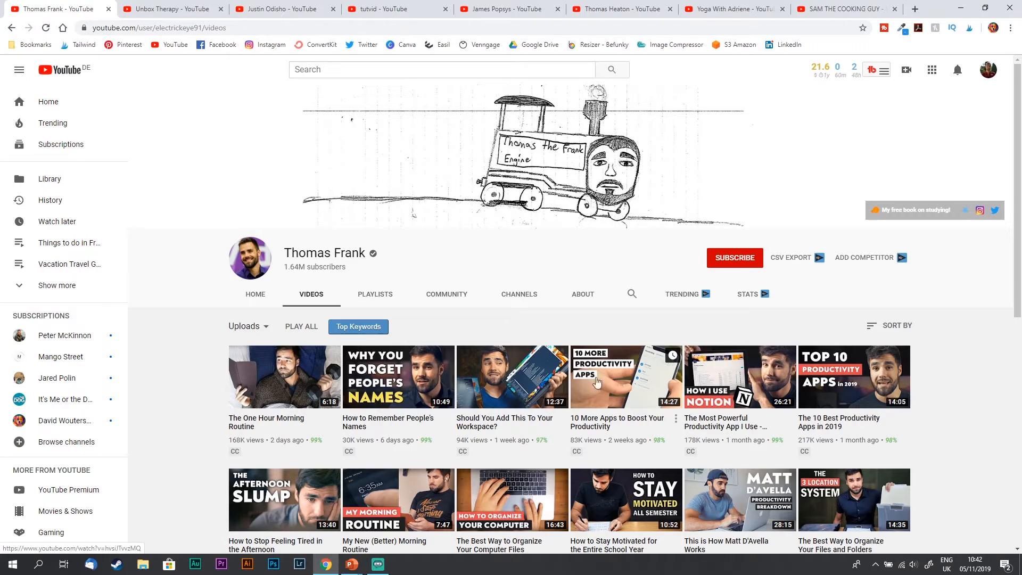
middle_click(191, 469)
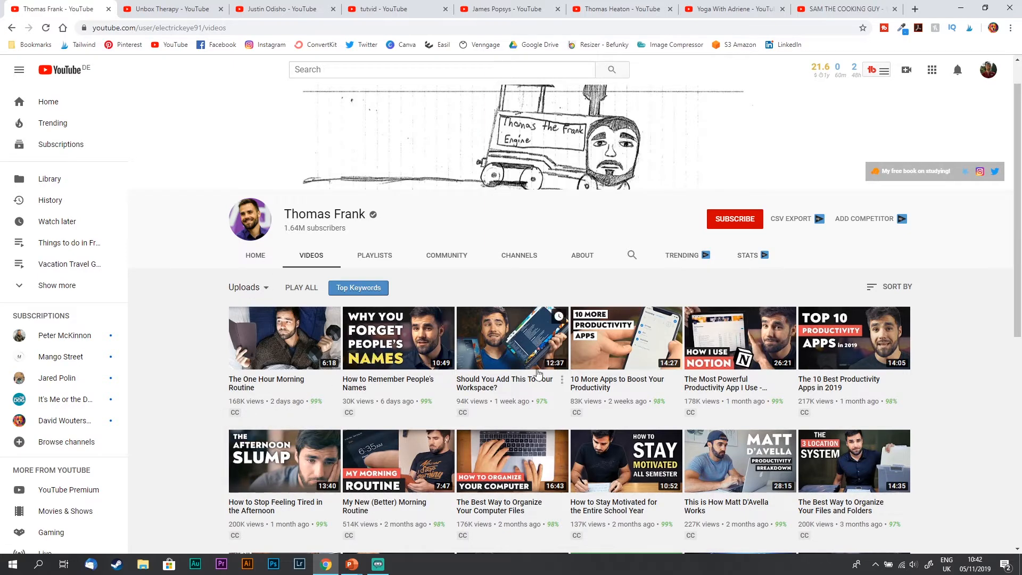
left_click(256, 255)
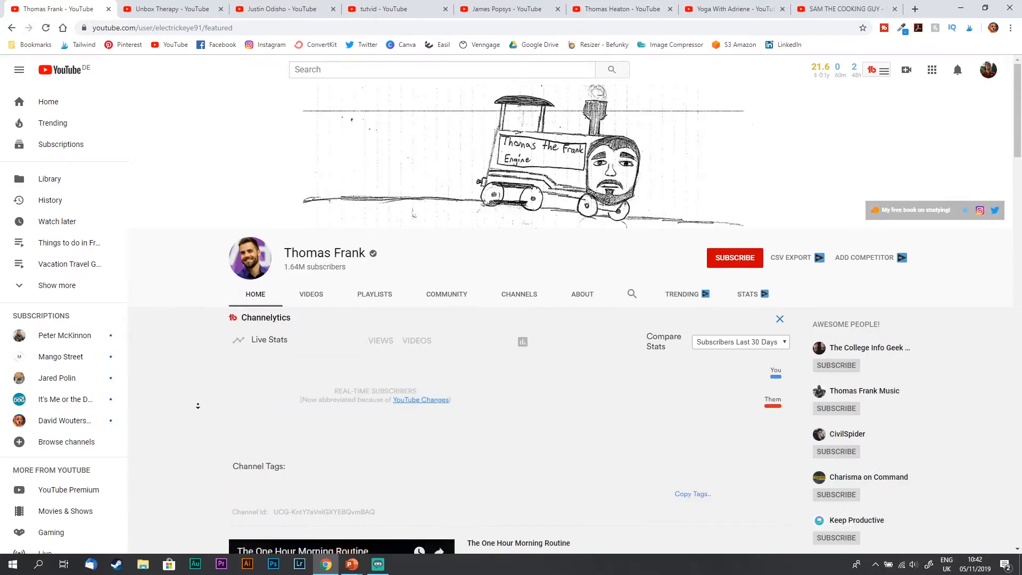
scroll(197, 406, "down", 2)
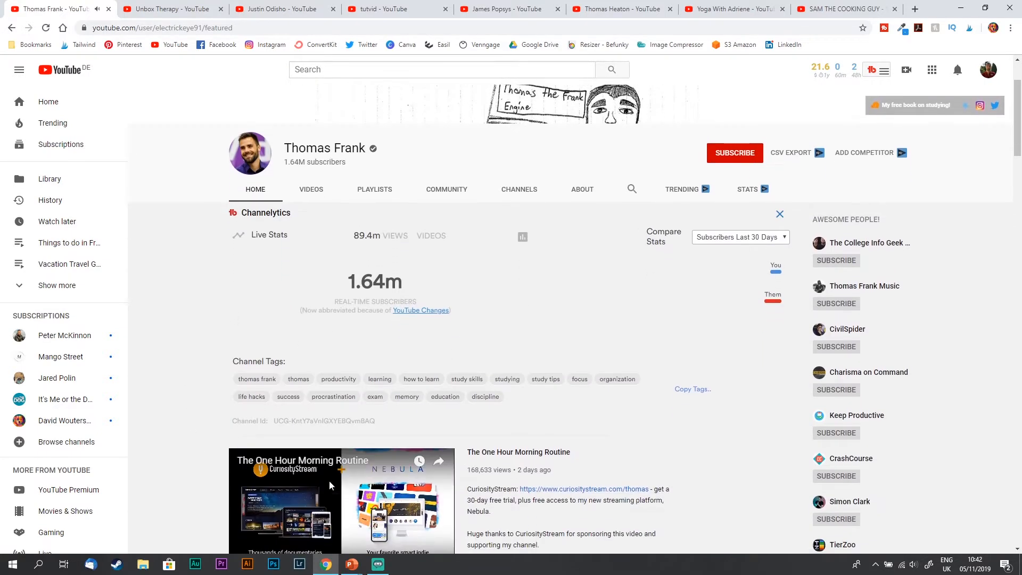
scroll(329, 480, "down", 1)
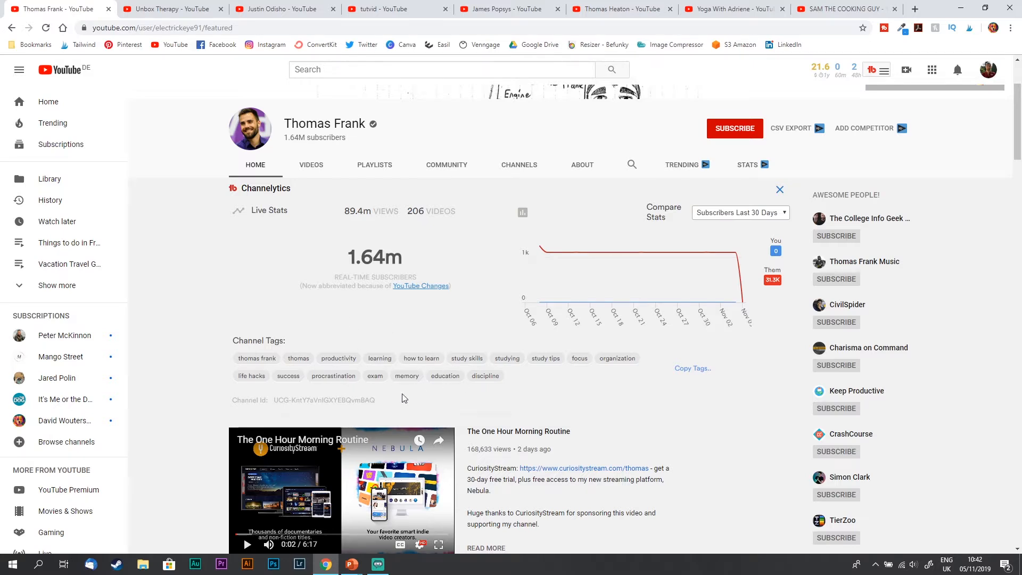
scroll(195, 355, "up", 1)
scroll(195, 355, "up", 2)
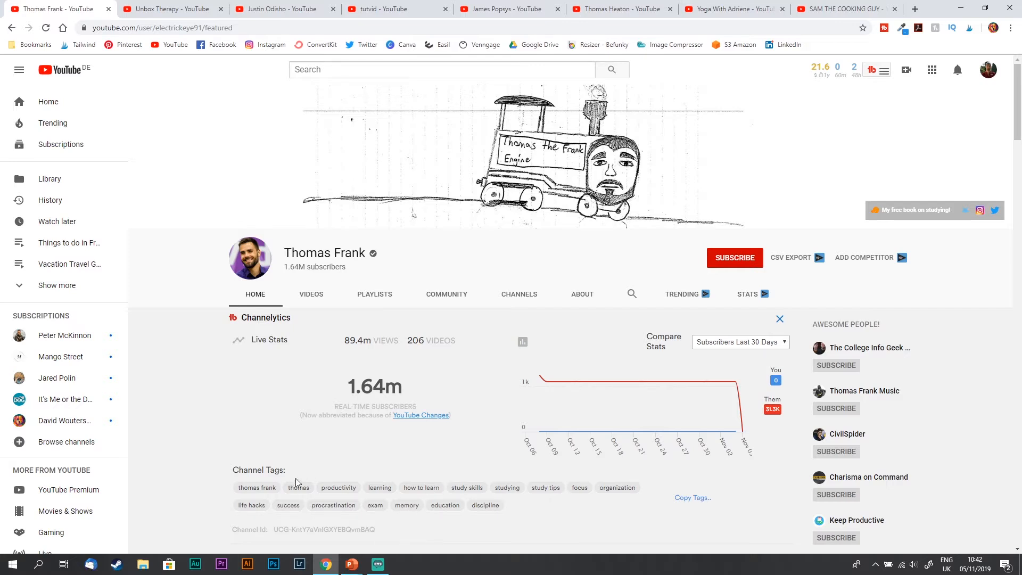
Read the Thomas Frank channel's About description to see which topics and audience it targets.
left_click(580, 294)
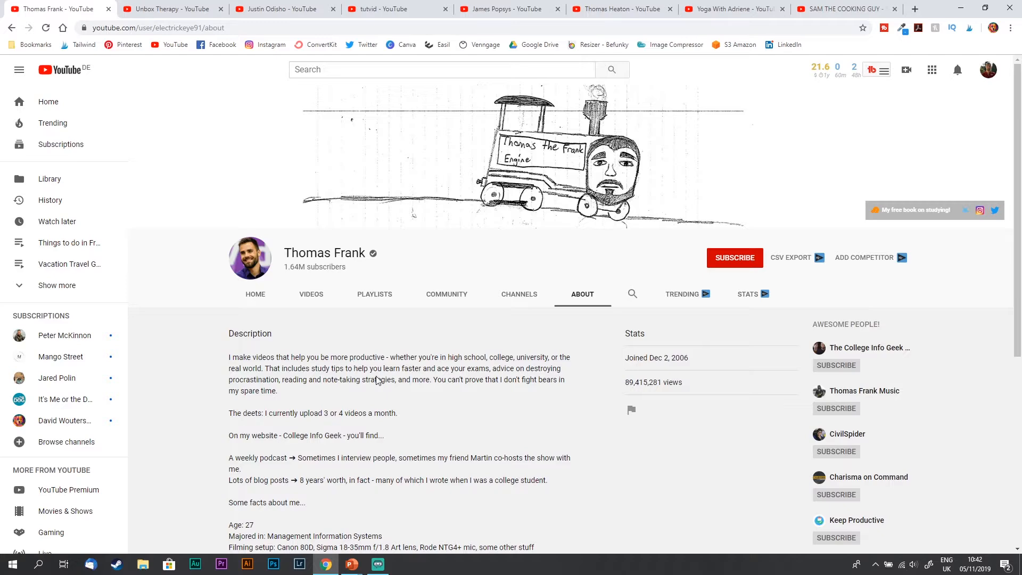
middle_click(513, 437)
scroll(513, 458, "down", 3)
middle_click(496, 403)
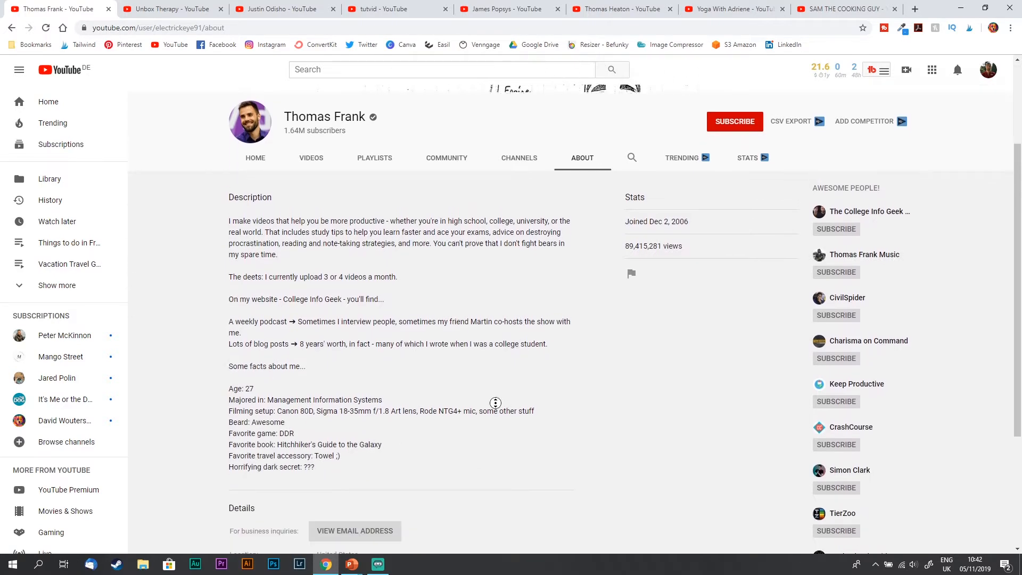
scroll(495, 403, "up", 3)
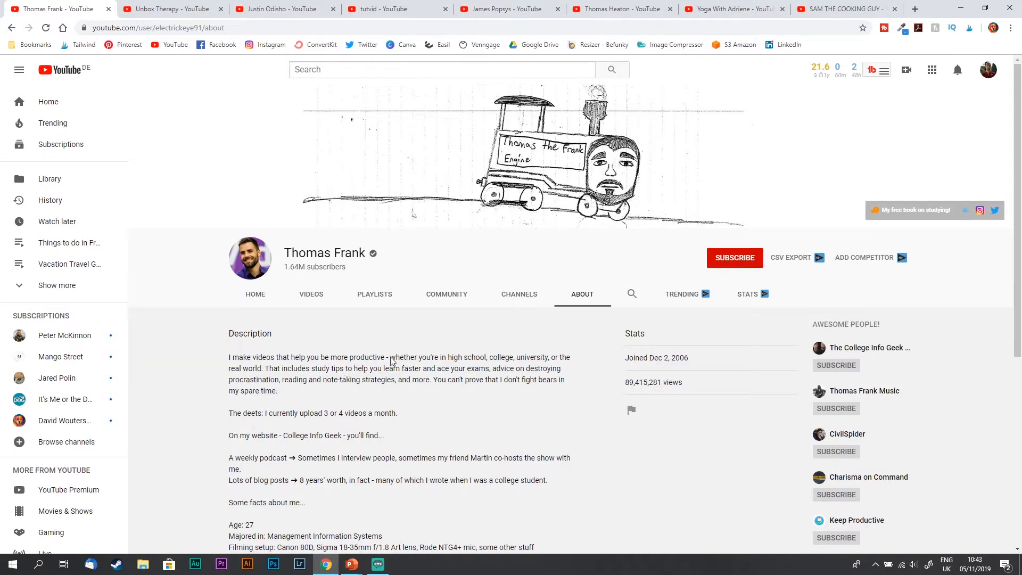
Return to the Thomas Frank channel's home page and review its Channelytics stats, tags and featured video.
left_click(258, 296)
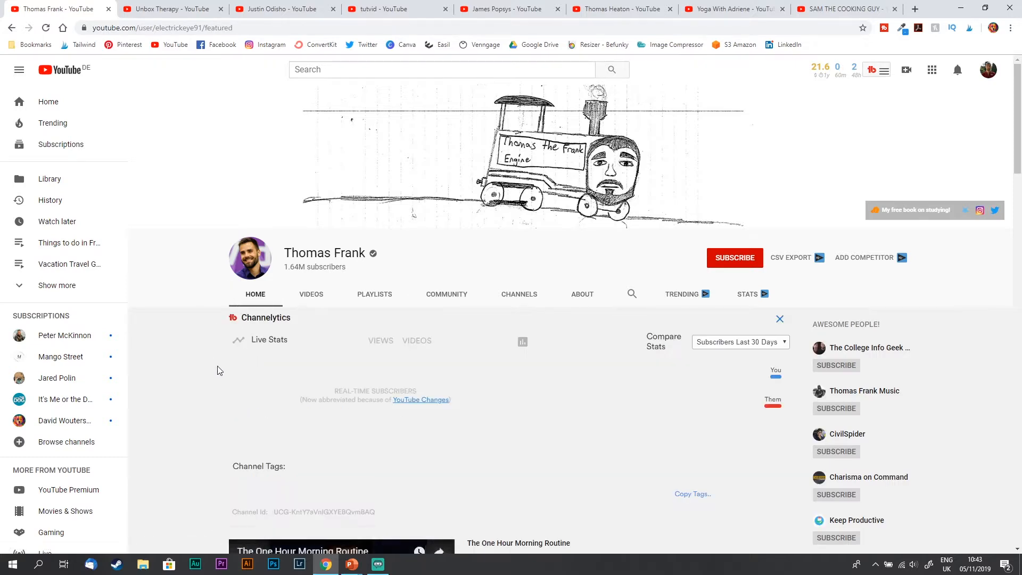
scroll(180, 440, "down", 1)
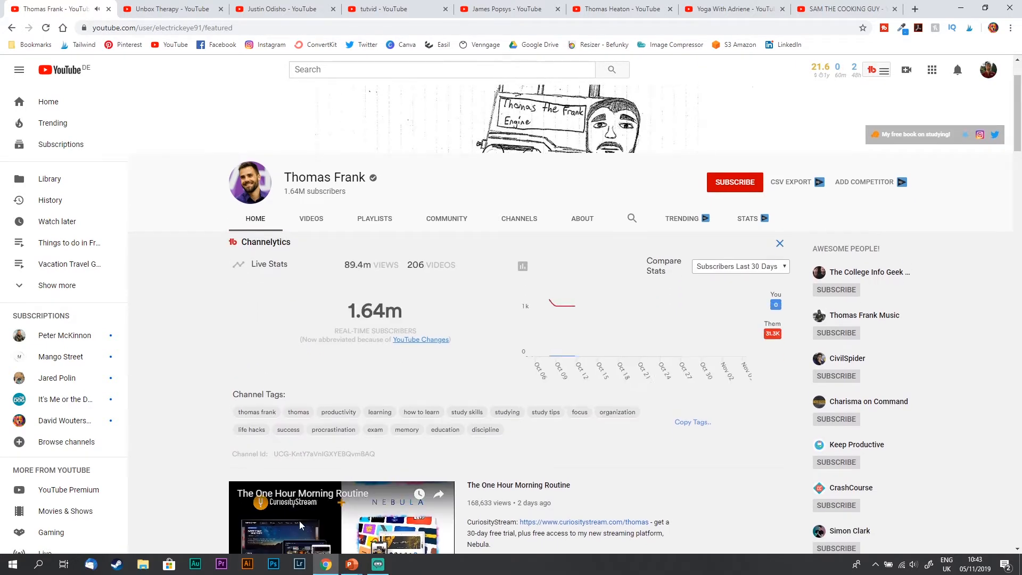
scroll(299, 521, "down", 1)
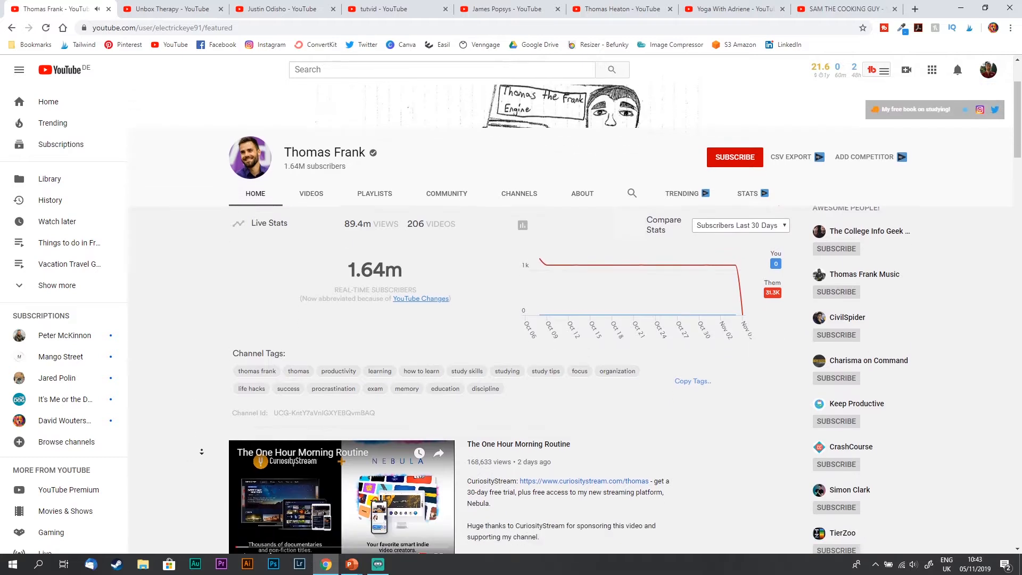
scroll(202, 451, "down", 2)
scroll(214, 420, "up", 4)
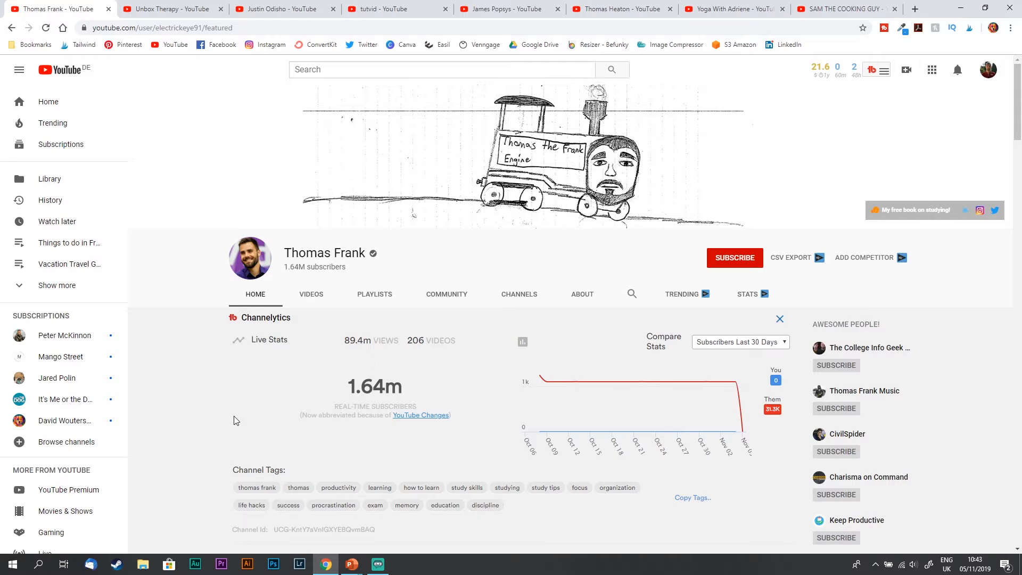
Switch to the Unbox Therapy channel and examine its recent uploads, popular uploads and channel tags.
left_click(176, 8)
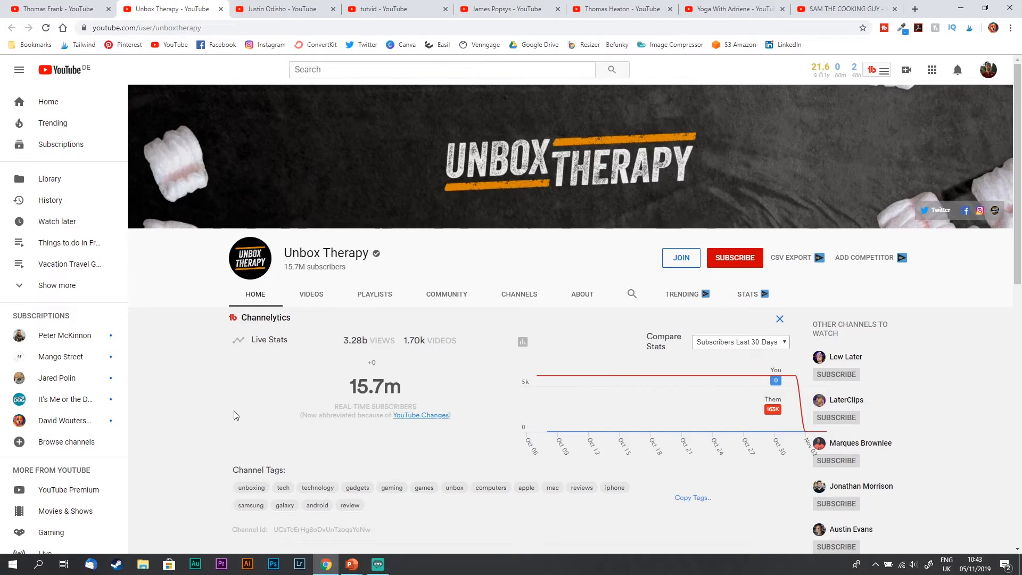
scroll(191, 423, "down", 5)
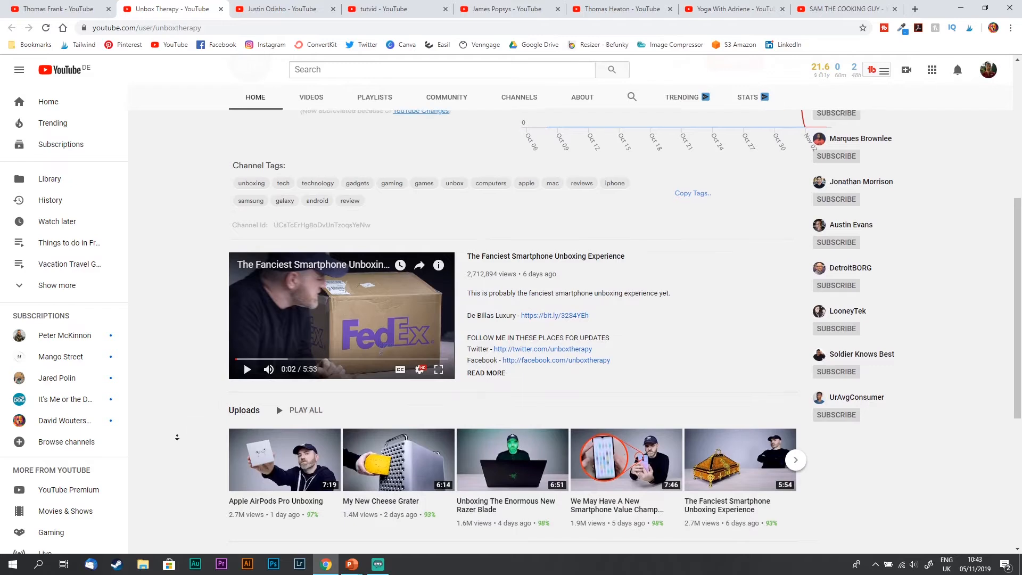
scroll(177, 437, "down", 2)
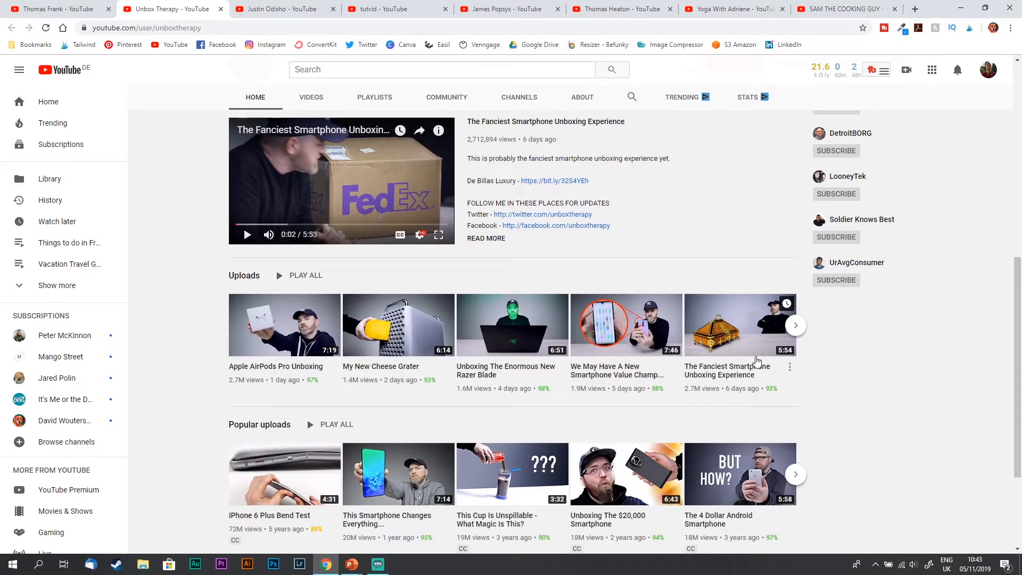
scroll(255, 354, "down", 2)
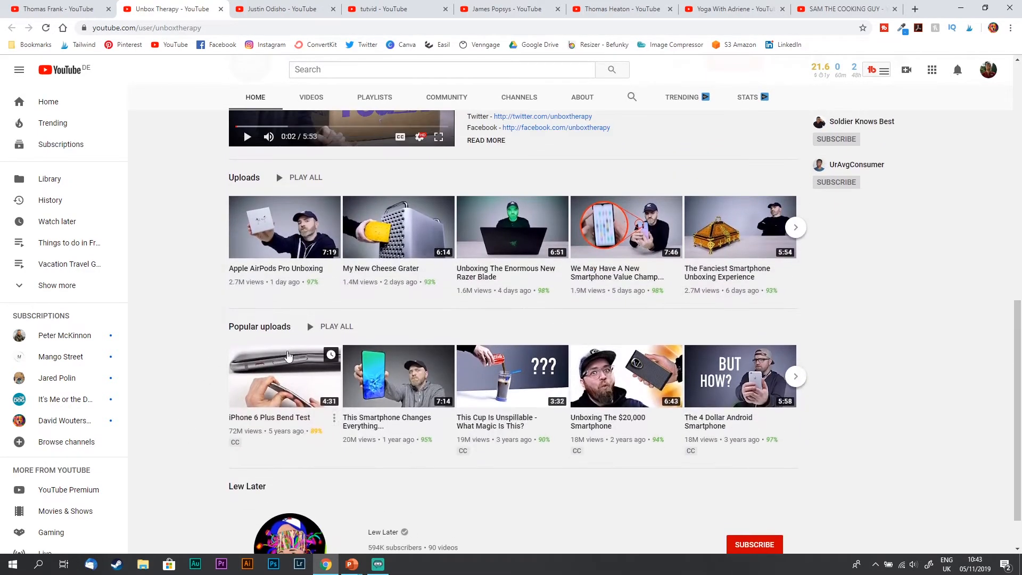
middle_click(195, 366)
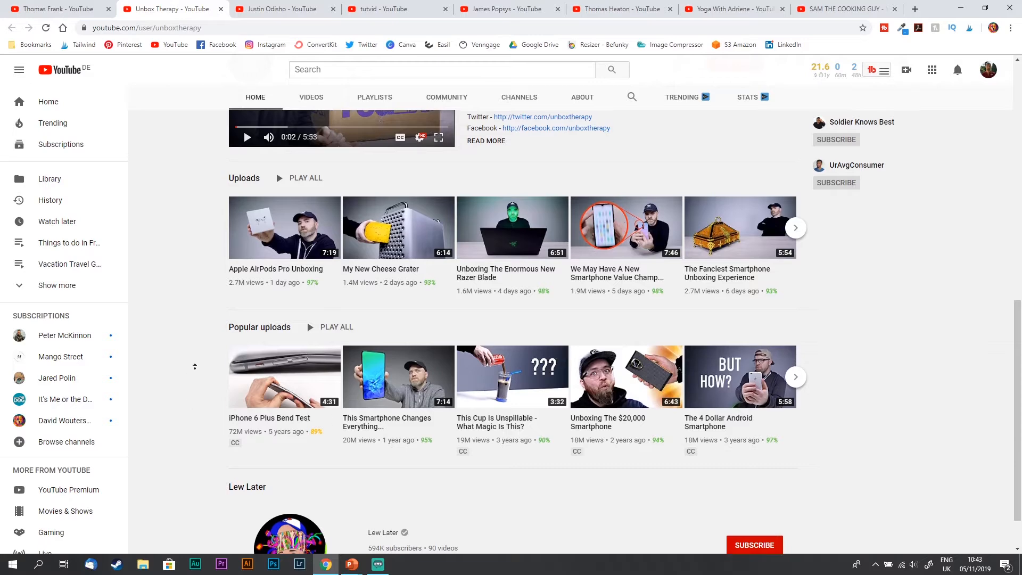
scroll(194, 366, "up", 10)
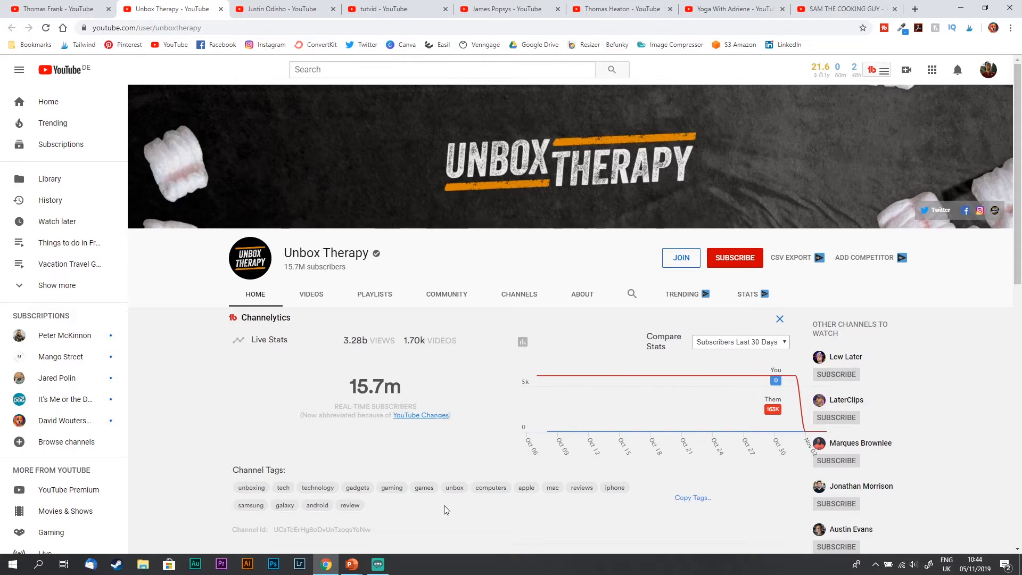
Review the channel tags and banners of the Justin Odisho, tutvid and James Popsys channels in turn.
left_click(275, 10)
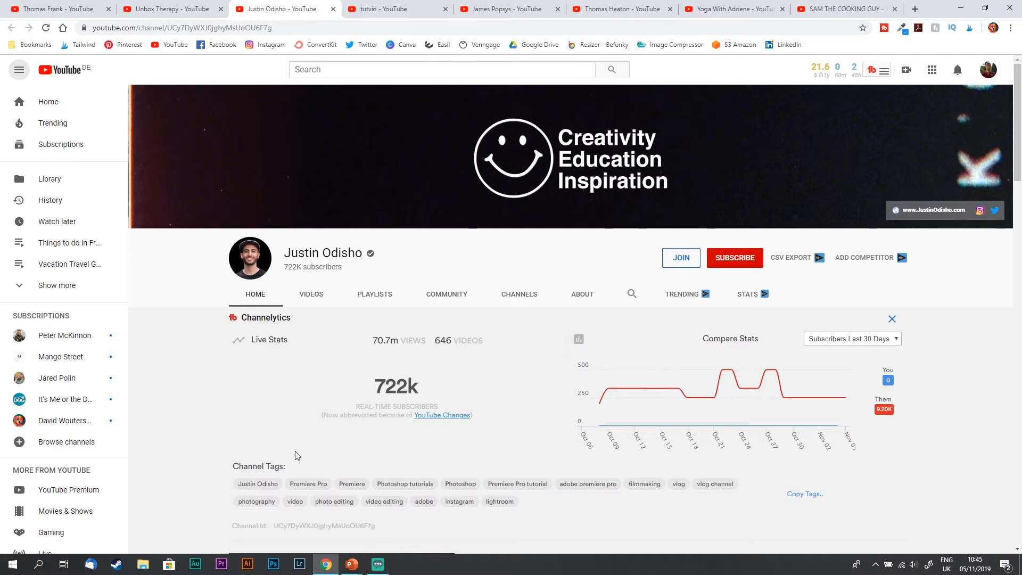
left_click(371, 9)
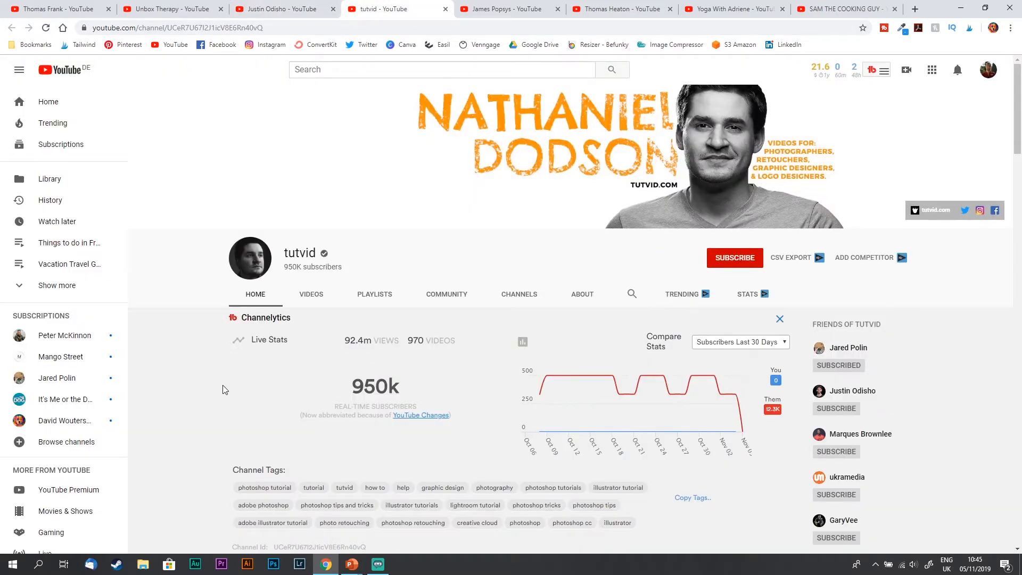
middle_click(210, 397)
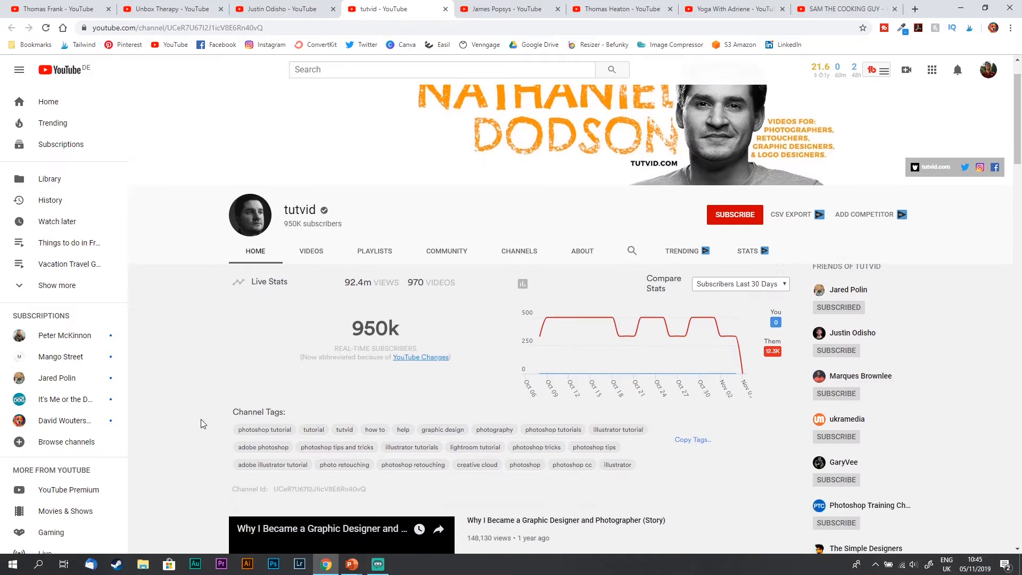
middle_click(201, 402)
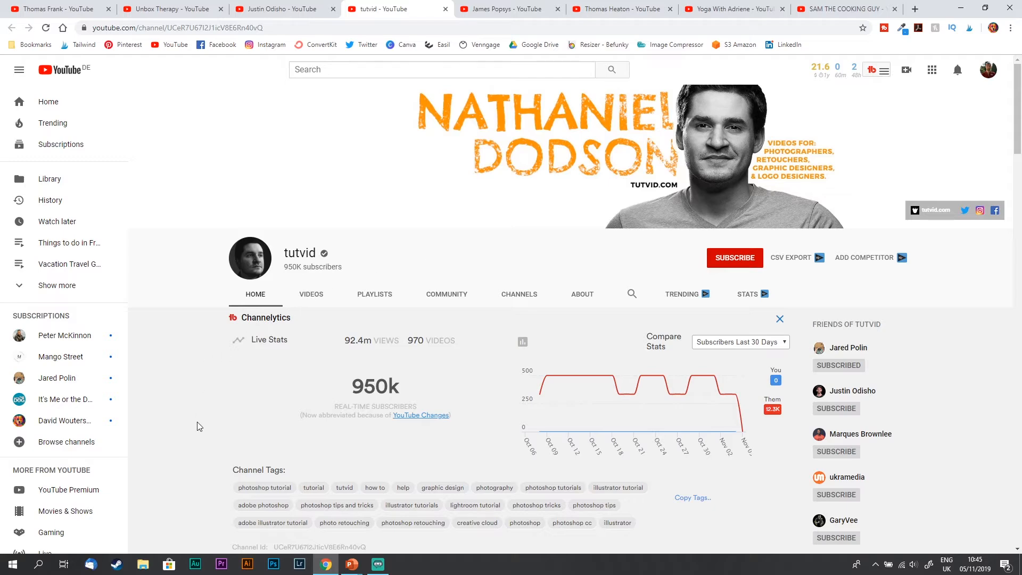
left_click(486, 6)
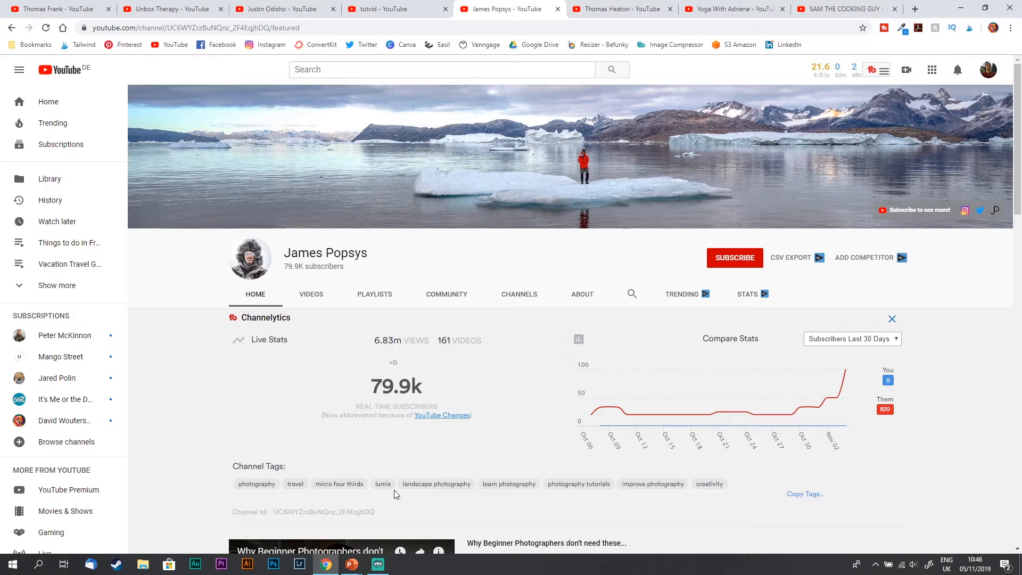
Open the Thomas Heaton channel's About description and highlight the phrase "landscape photography" in it.
key("ctrl+Tab")
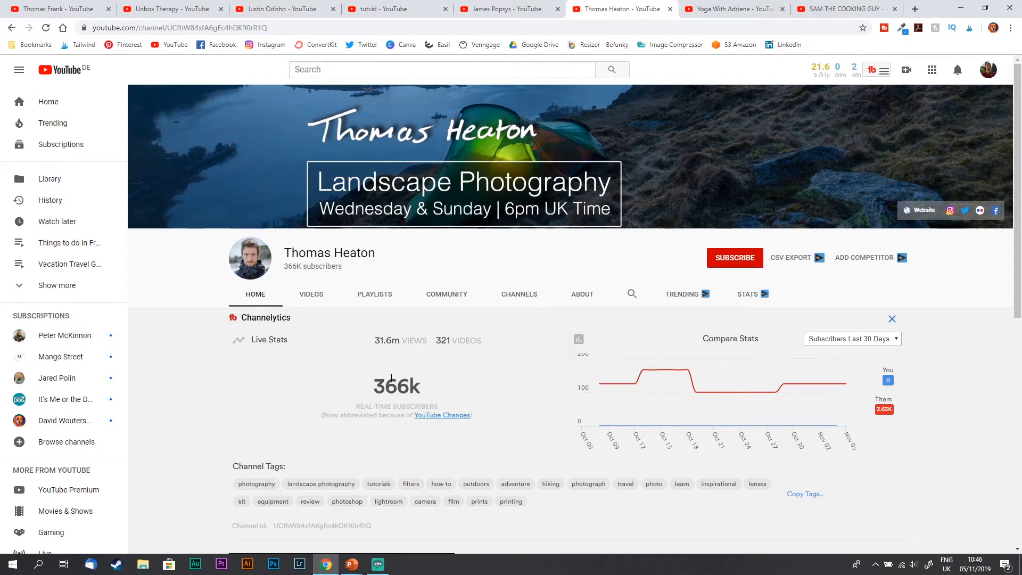
left_click(581, 294)
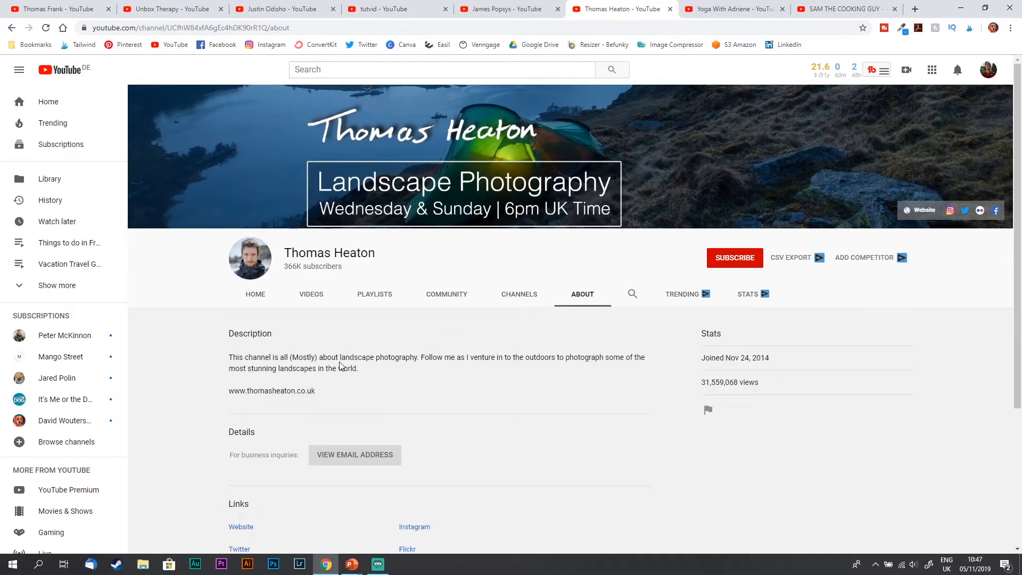
left_click_drag(339, 363, 418, 361)
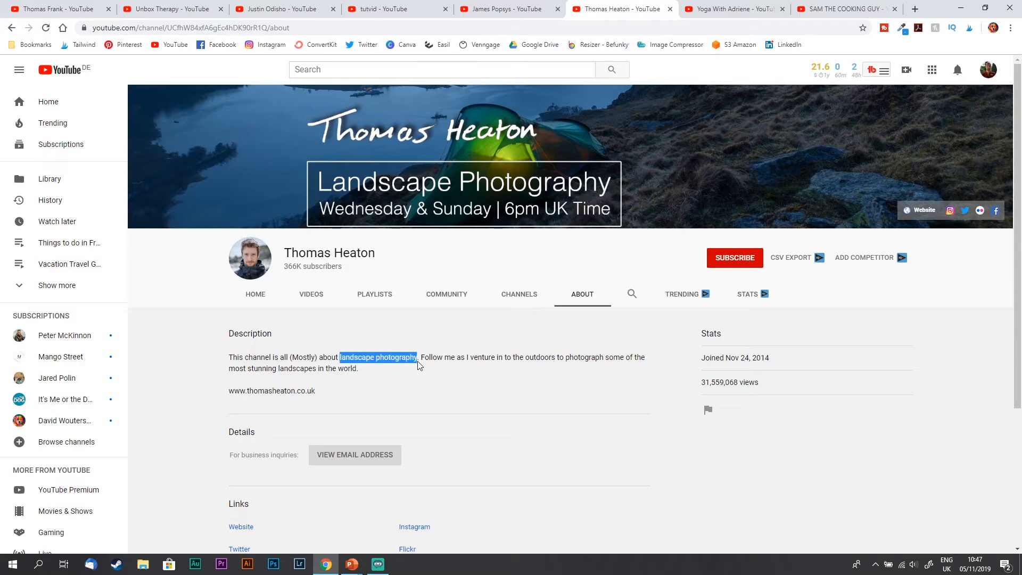
left_click(417, 360)
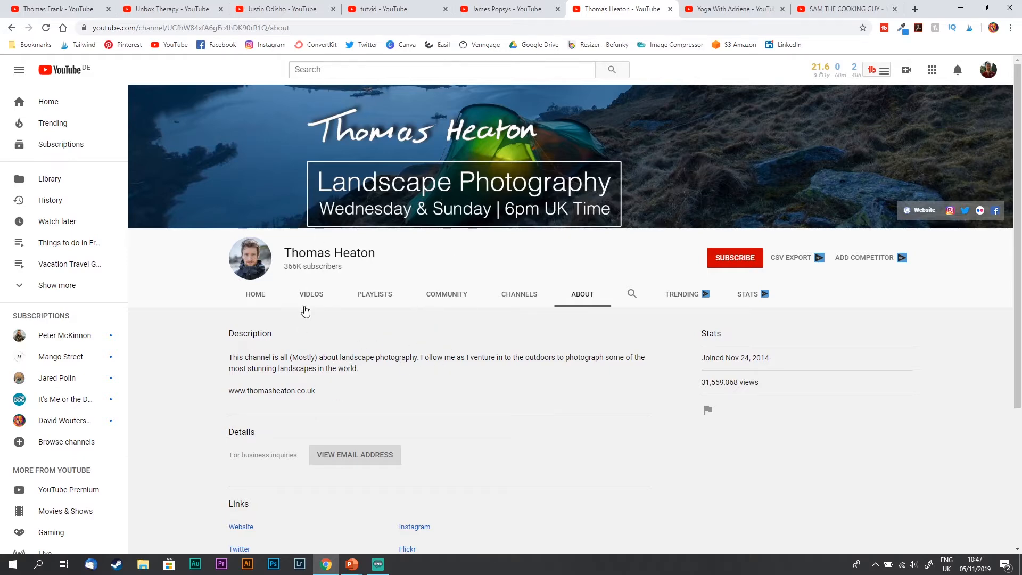
Return to the Thomas Heaton channel's home page and examine its channel tags and featured video.
left_click(263, 299)
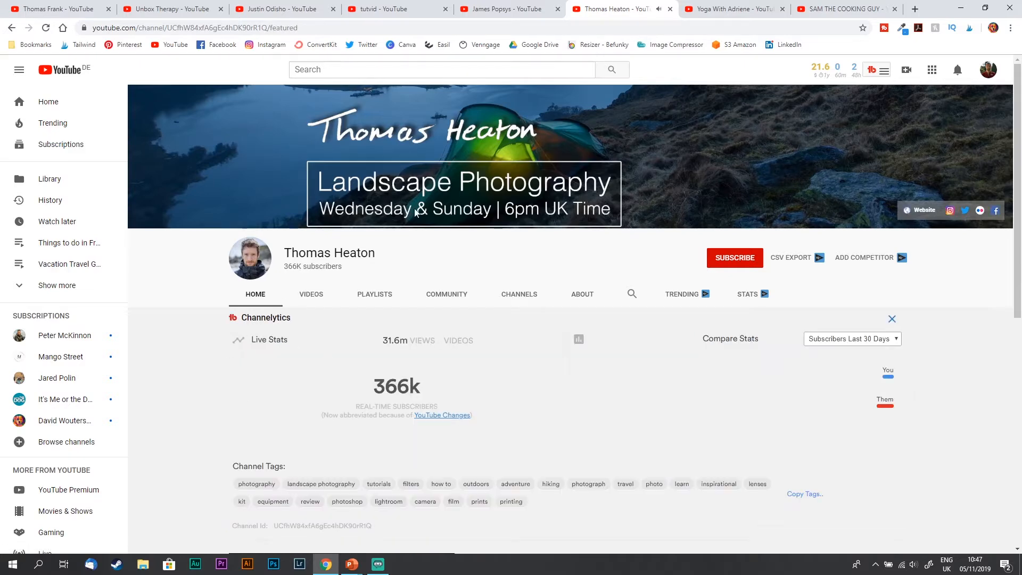
scroll(276, 407, "down", 3)
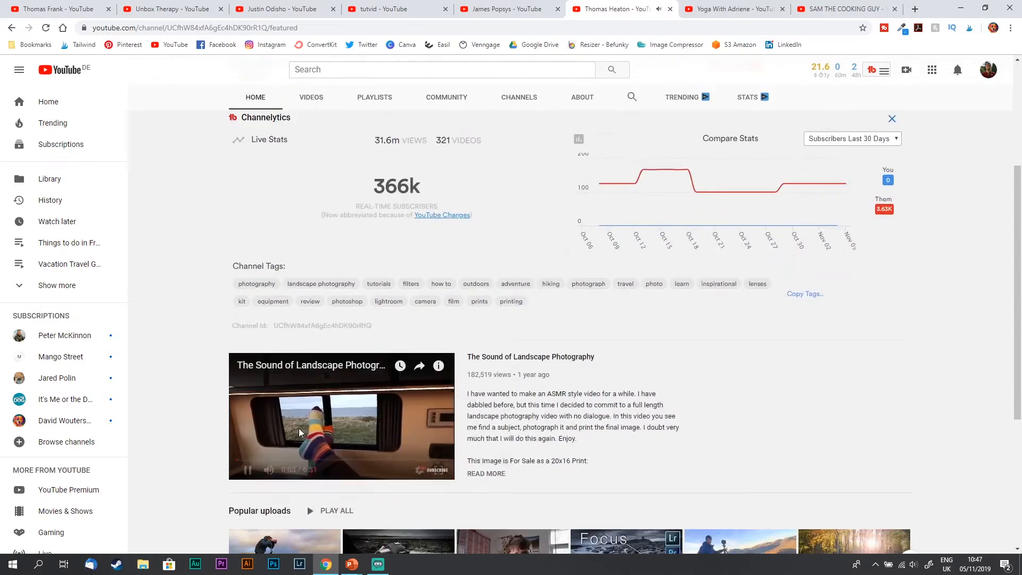
scroll(185, 373, "up", 2)
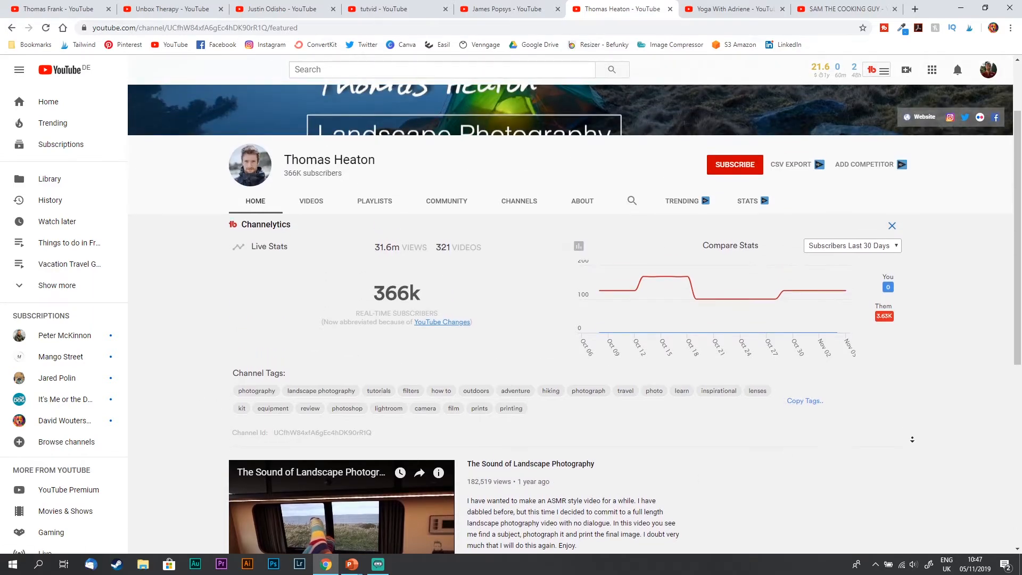
scroll(532, 425, "down", 1)
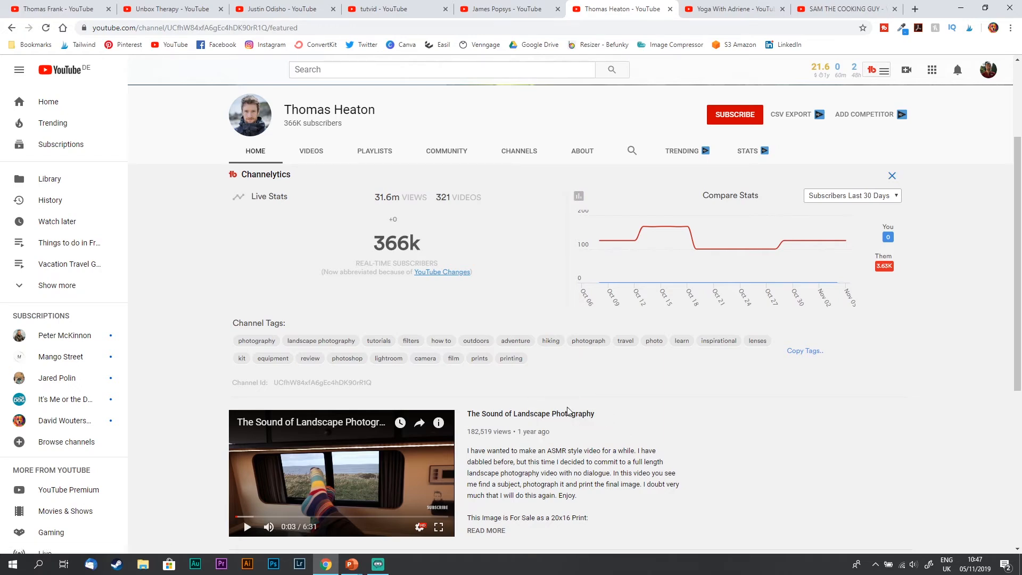
scroll(880, 414, "up", 3)
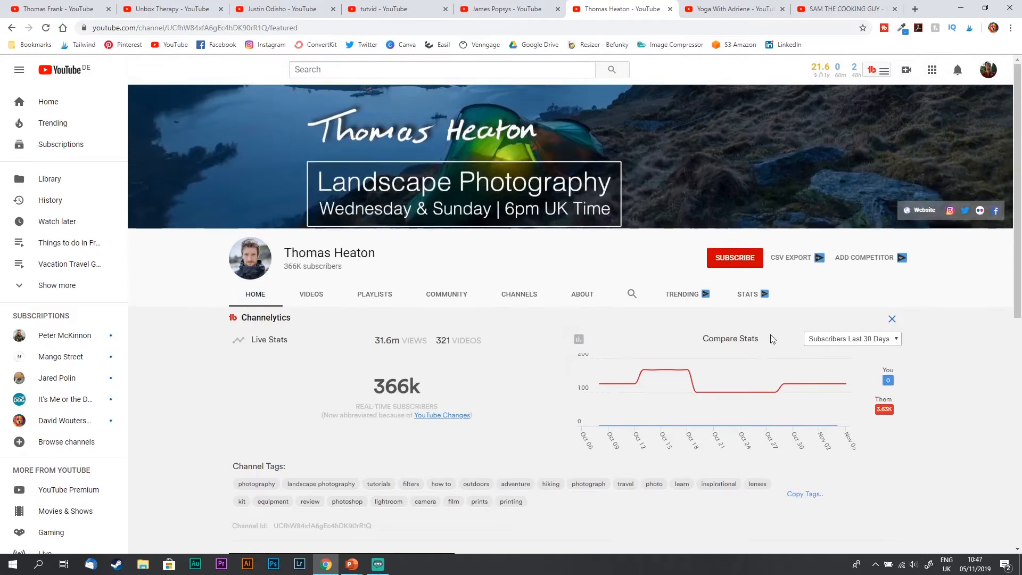
Switch to the Yoga With Adriene channel, copy its channel tag "free yoga videos" and search Google for it.
left_click(738, 5)
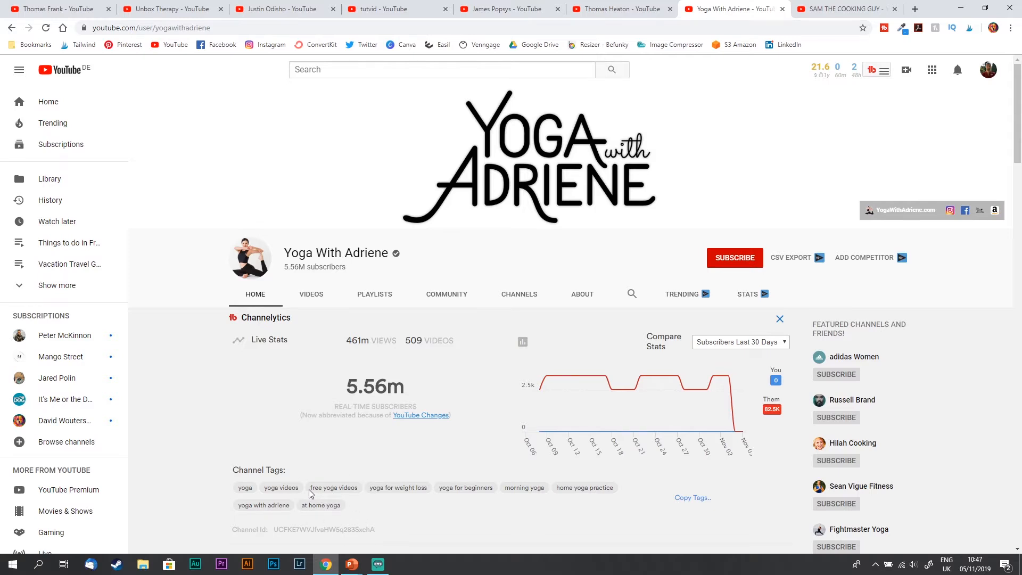
left_click_drag(311, 491, 356, 496)
right_click(347, 496)
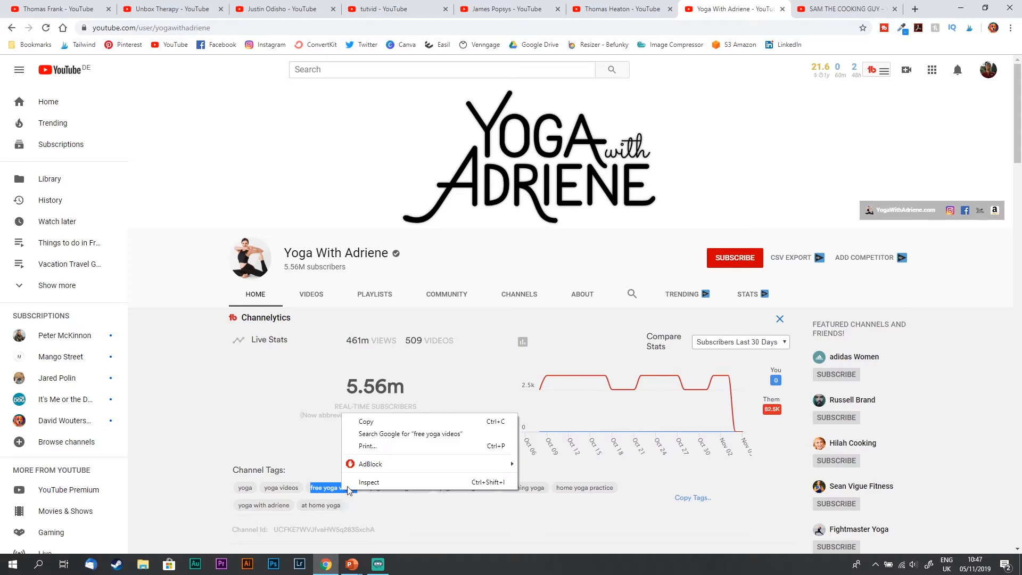
left_click(361, 419)
right_click(729, 31)
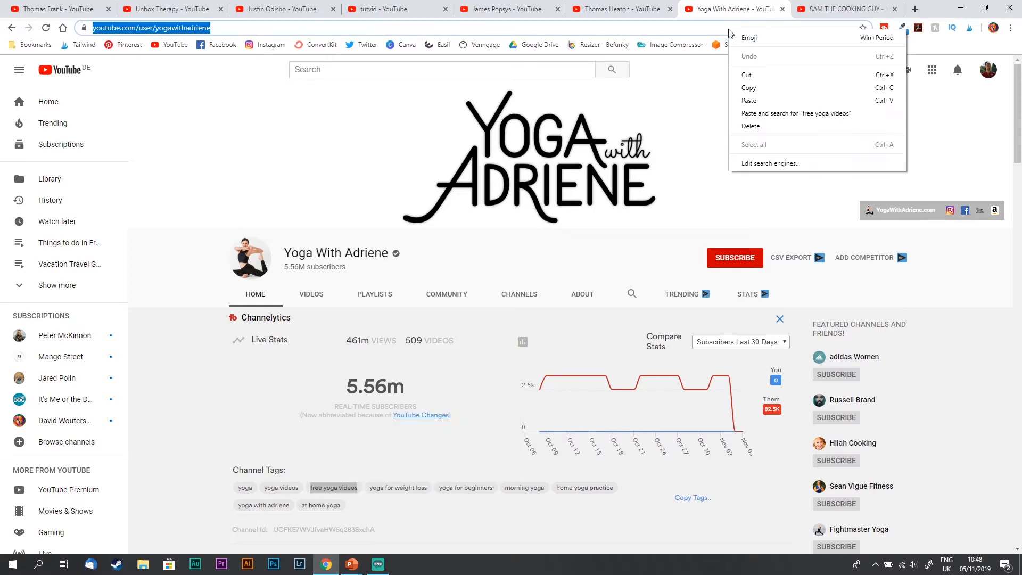
left_click(757, 109)
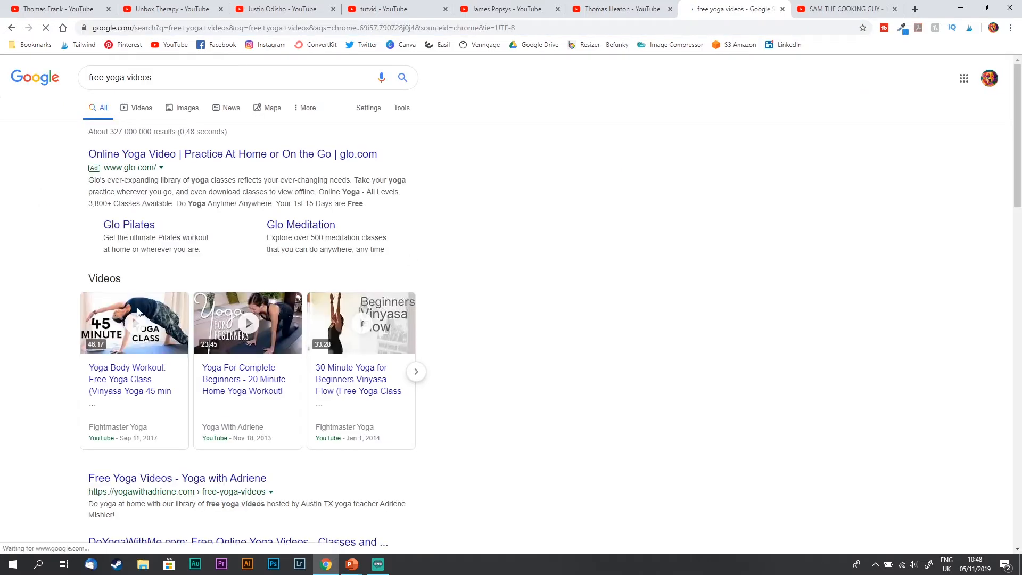
Examine the video carousel and the website listings in the Google results for "free yoga videos".
scroll(23, 279, "down", 2)
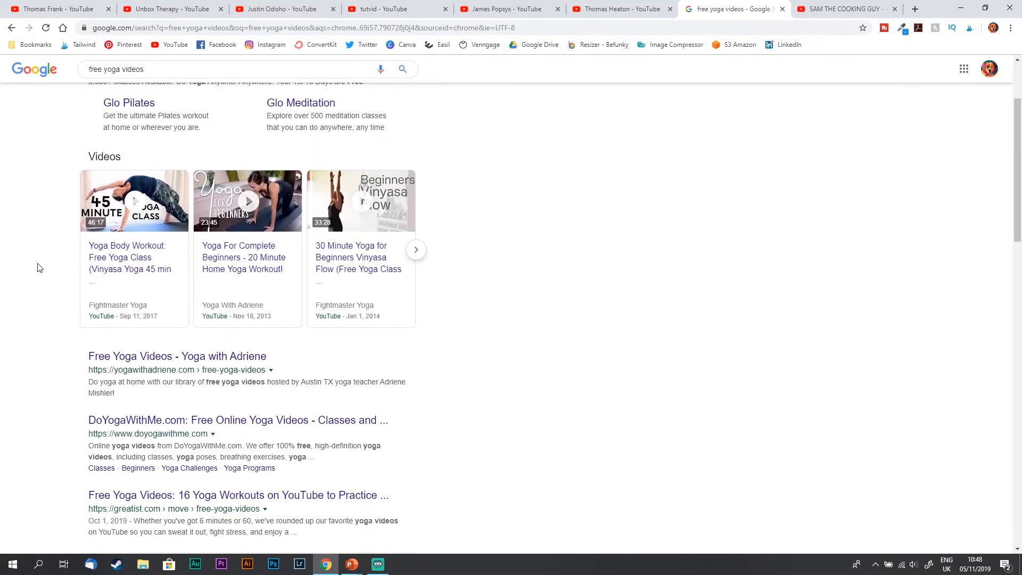
scroll(36, 276, "down", 1)
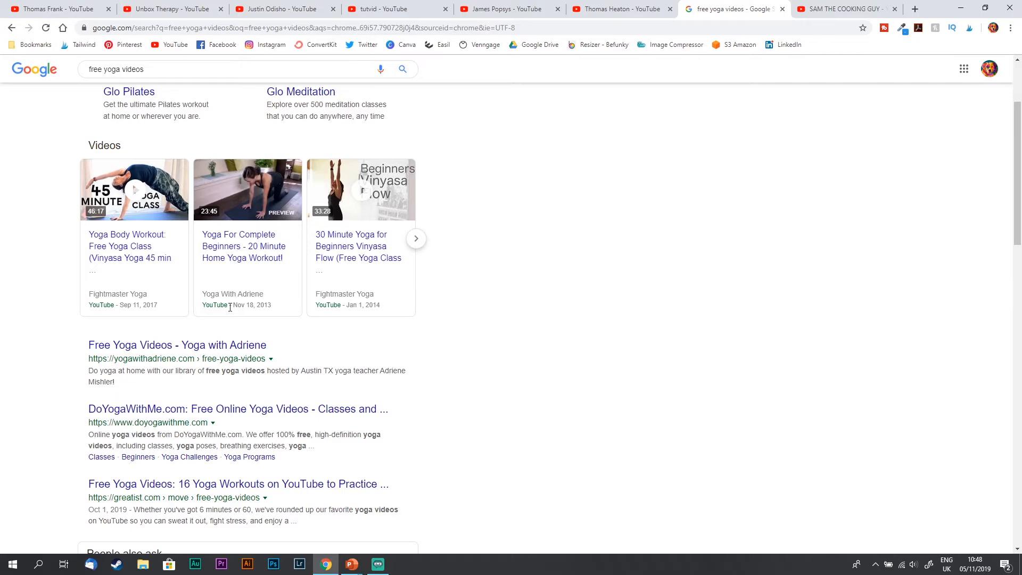
scroll(35, 340, "up", 3)
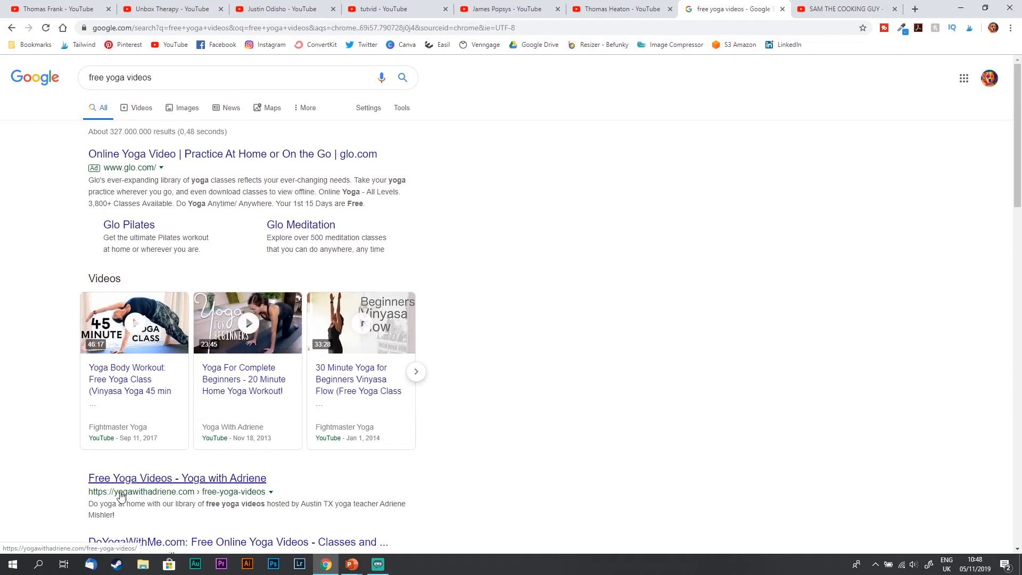
scroll(57, 406, "down", 2)
scroll(34, 250, "up", 2)
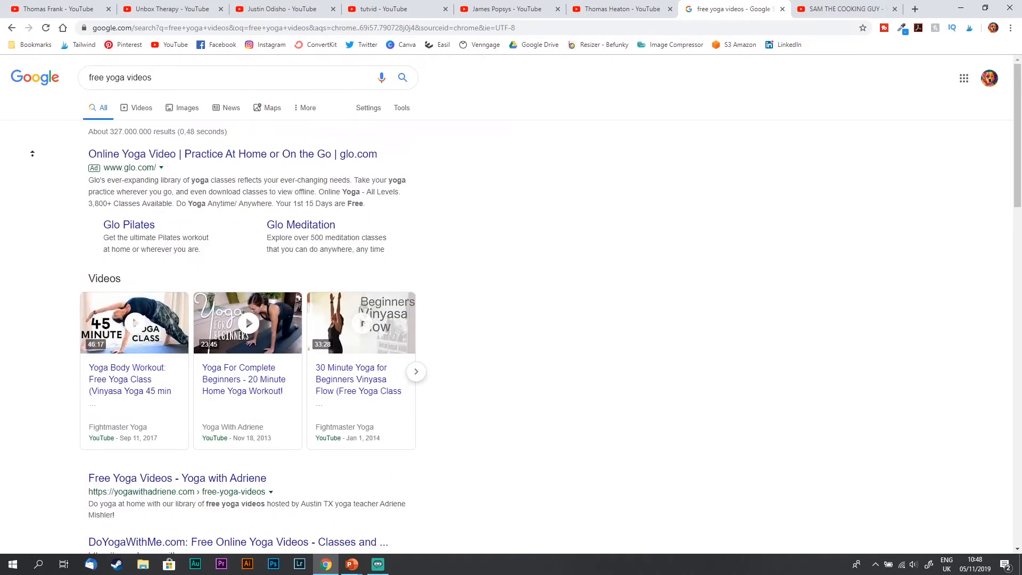
scroll(23, 296, "down", 3)
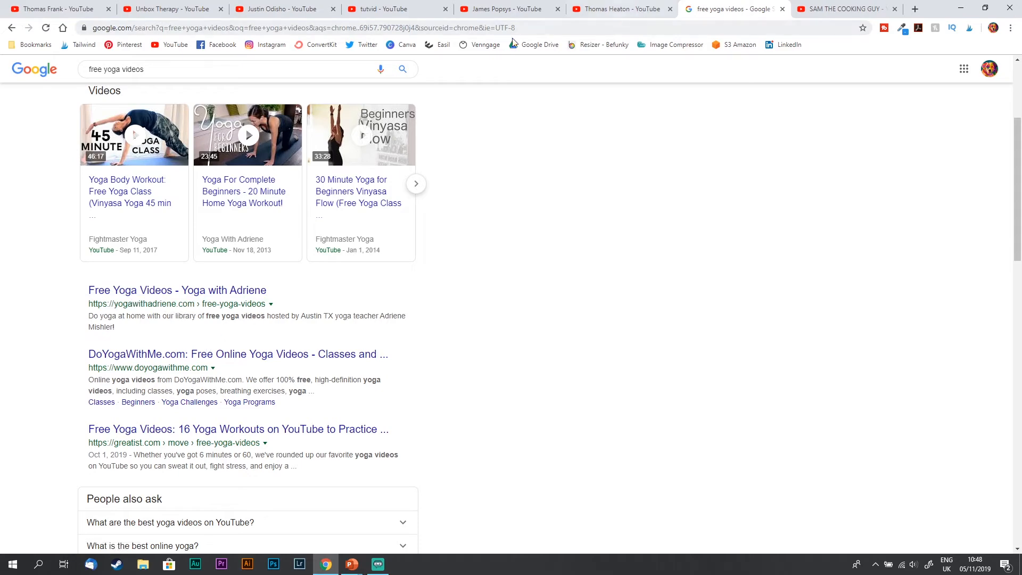
Close the Google results and examine the SAM THE COOKING GUY channel's tags, featured video and latest uploads.
left_click(782, 9)
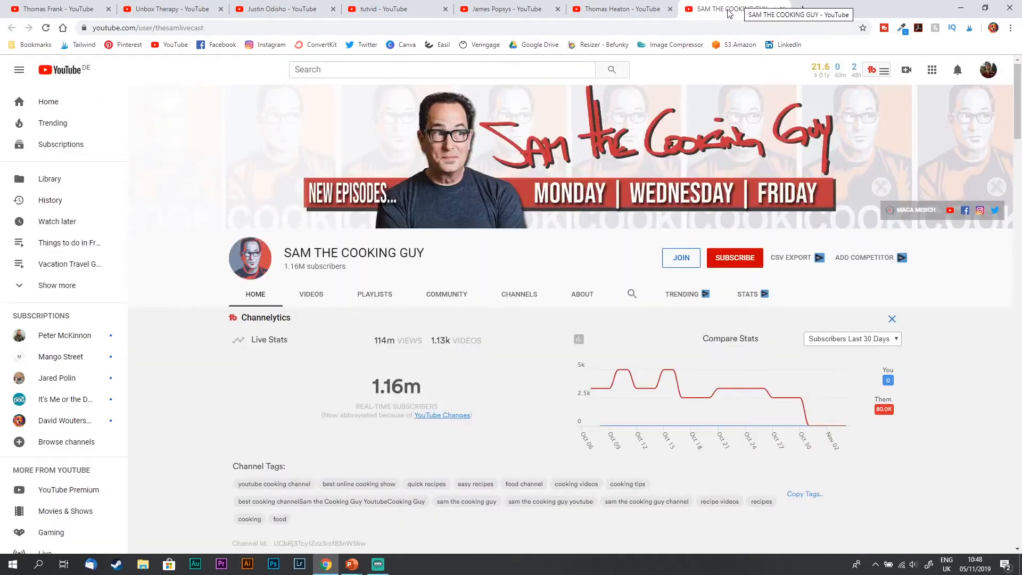
middle_click(165, 340)
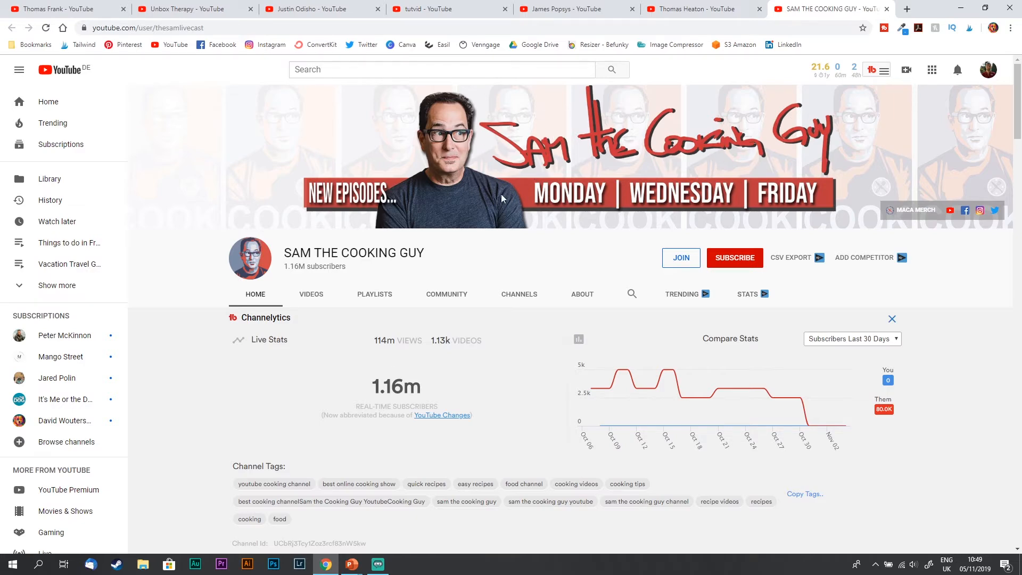
scroll(178, 375, "down", 2)
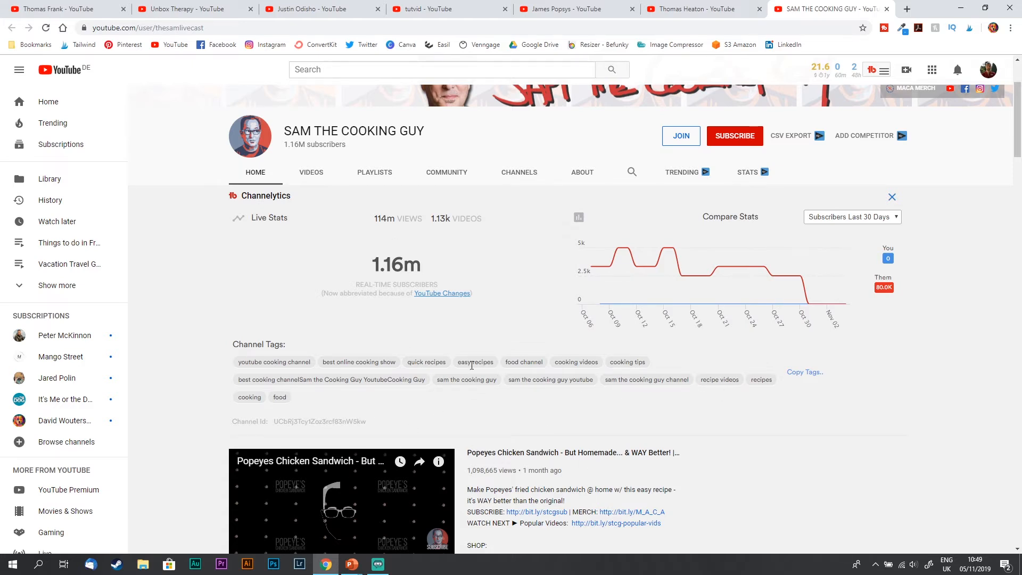
scroll(202, 458, "down", 5)
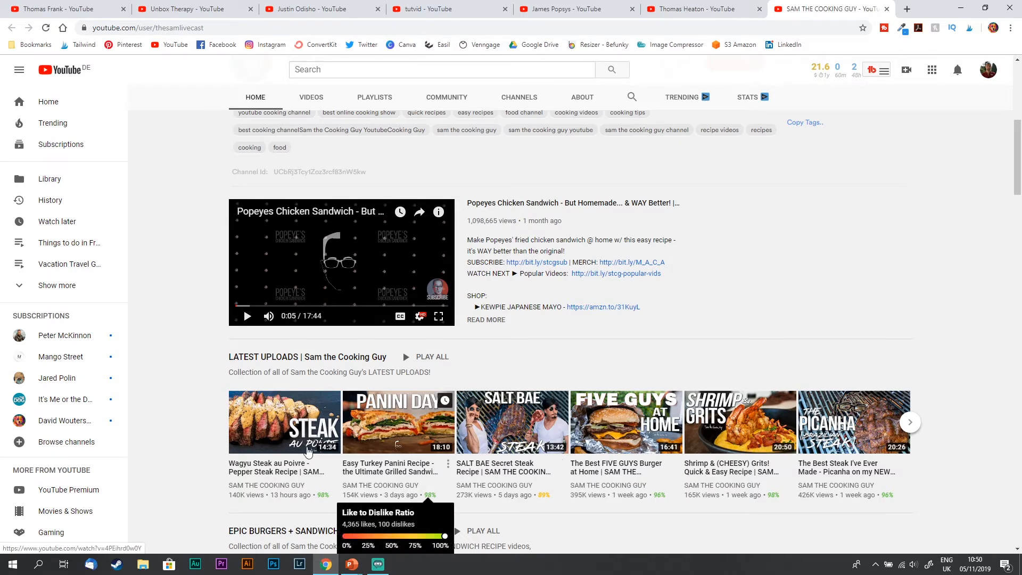
scroll(212, 280, "up", 7)
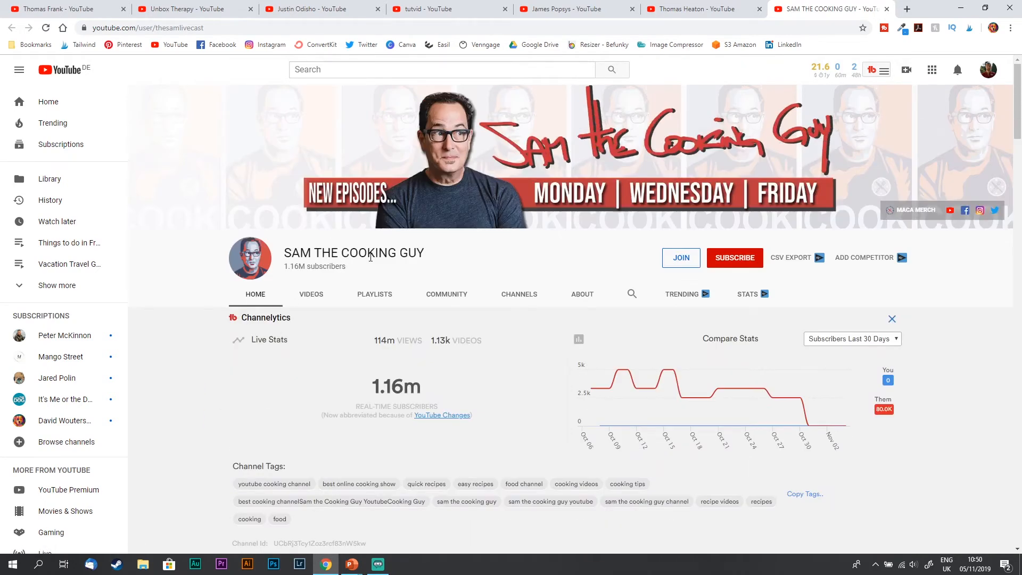
Search YouTube for "cooking" and look through the results for SAM THE COOKING GUY videos and the channel itself.
left_click(402, 77)
type("cooking")
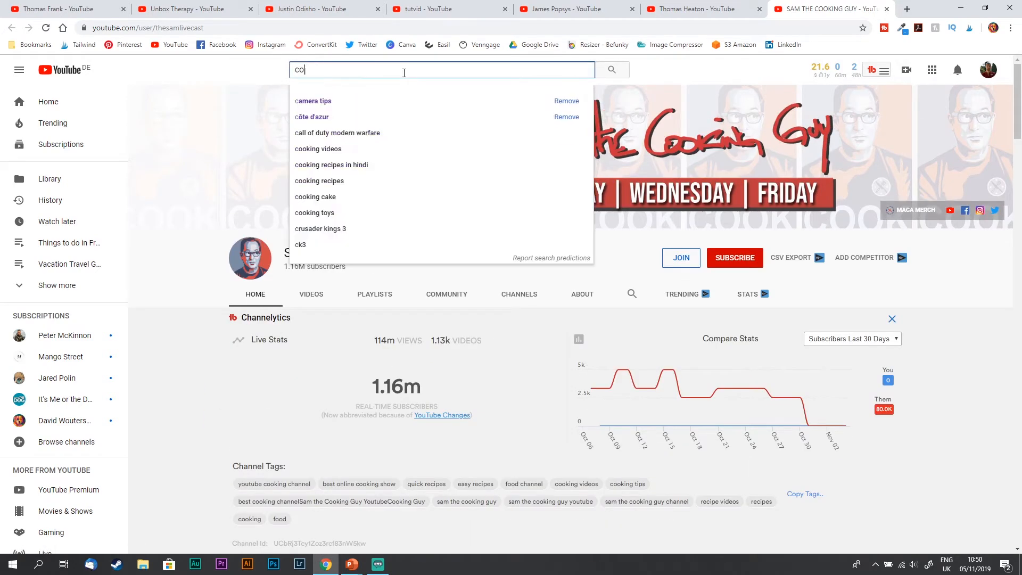
key("Return")
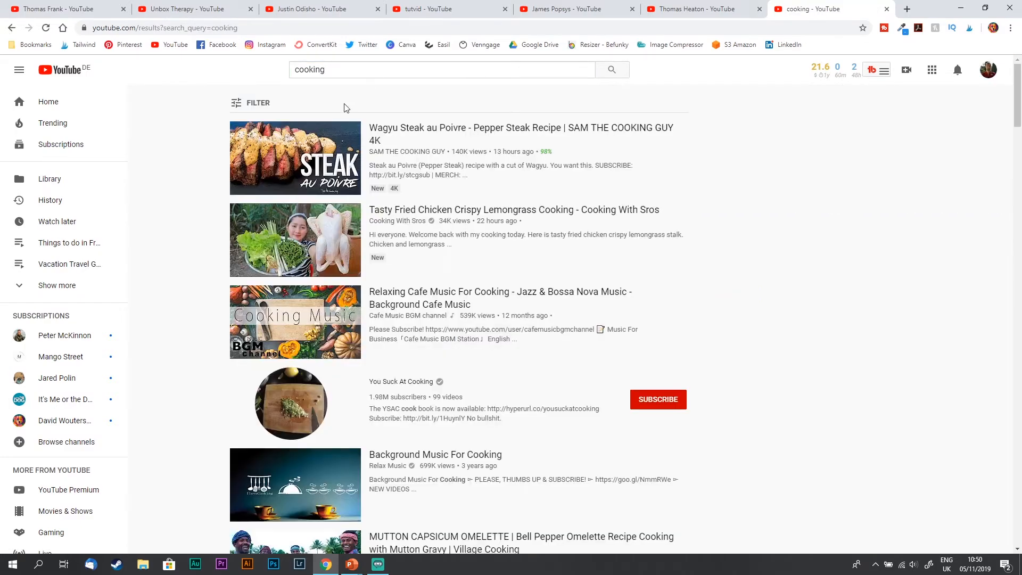
scroll(196, 338, "down", 20)
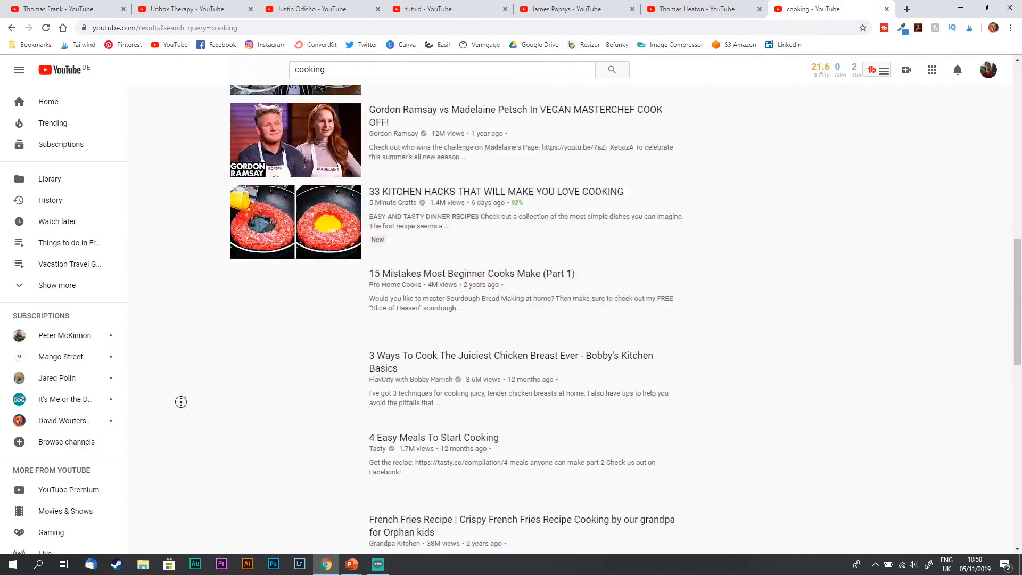
scroll(176, 431, "down", 15)
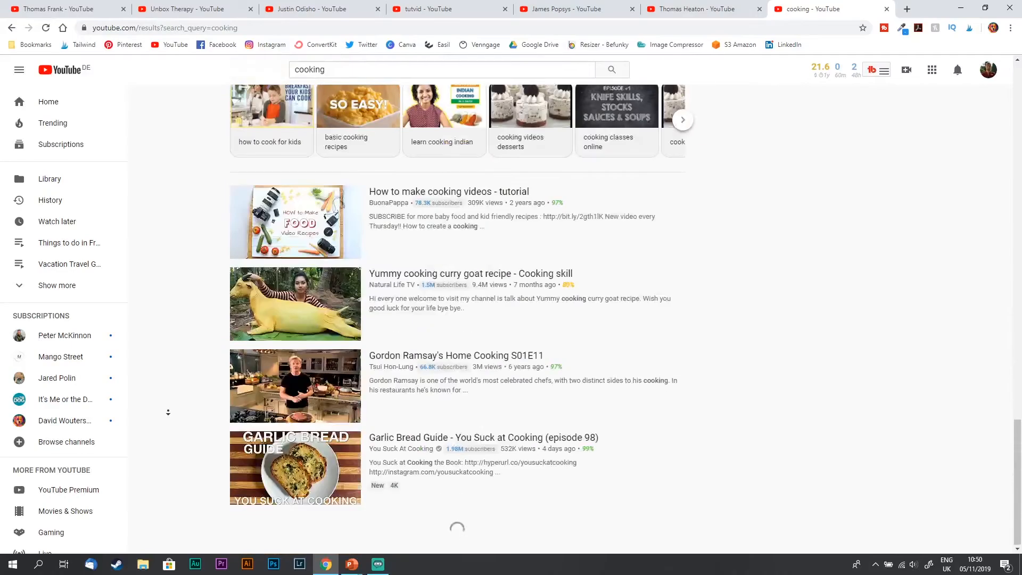
scroll(155, 482, "down", 15)
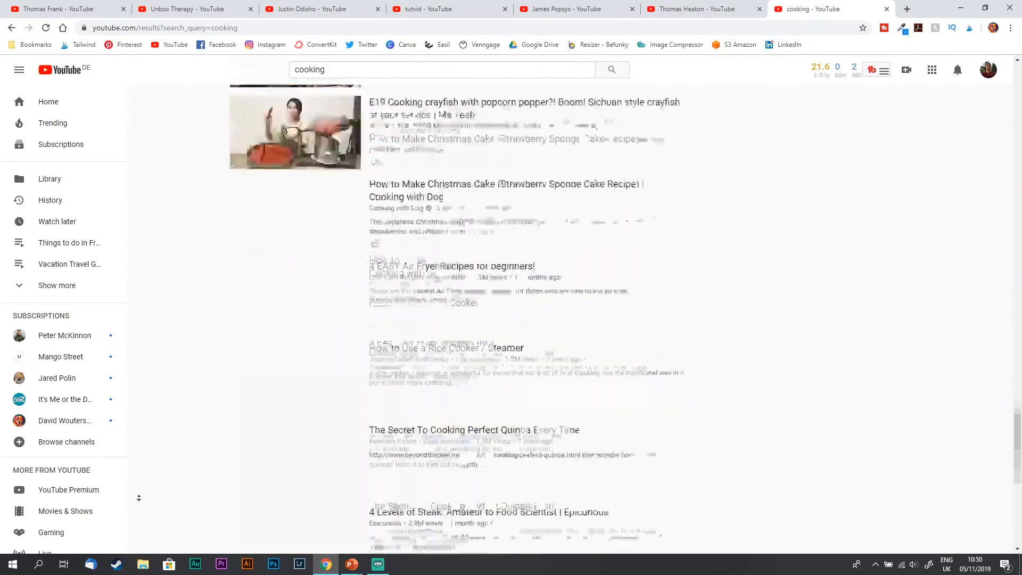
scroll(150, 494, "down", 15)
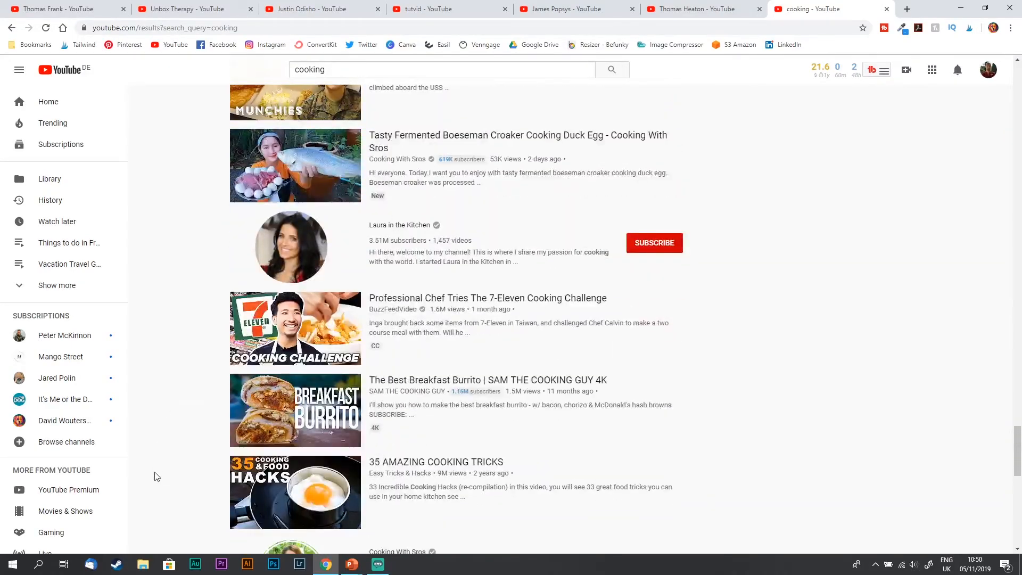
scroll(151, 507, "down", 10)
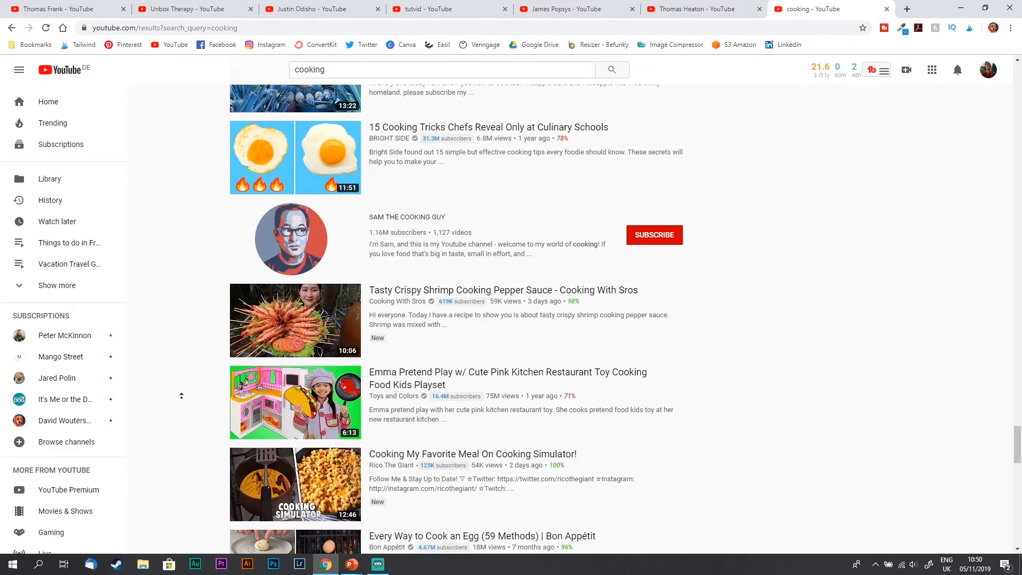
Filter the "cooking" search results by type to show only channels.
scroll(176, 380, "up", 8)
scroll(176, 380, "up", 15)
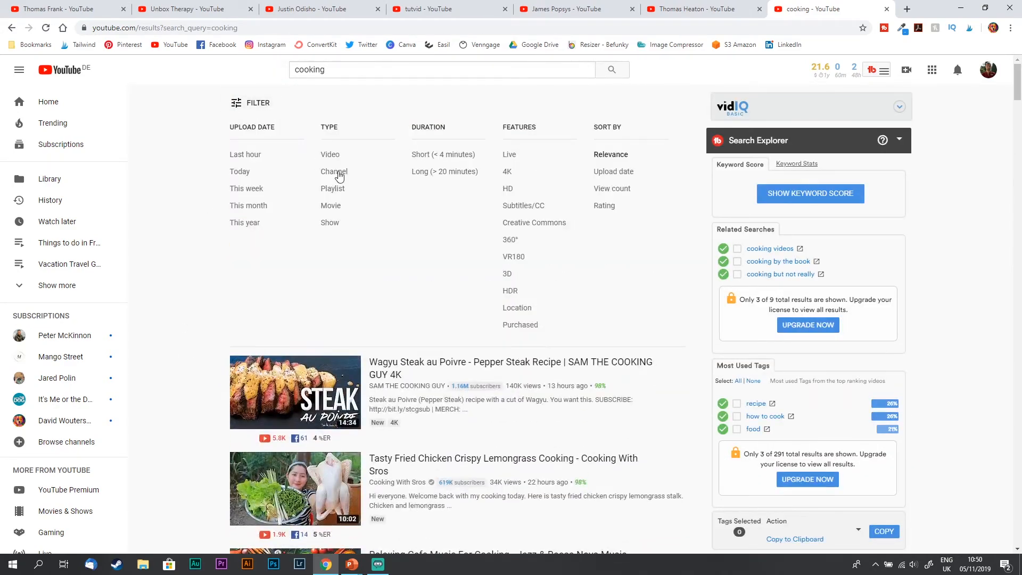
left_click(339, 172)
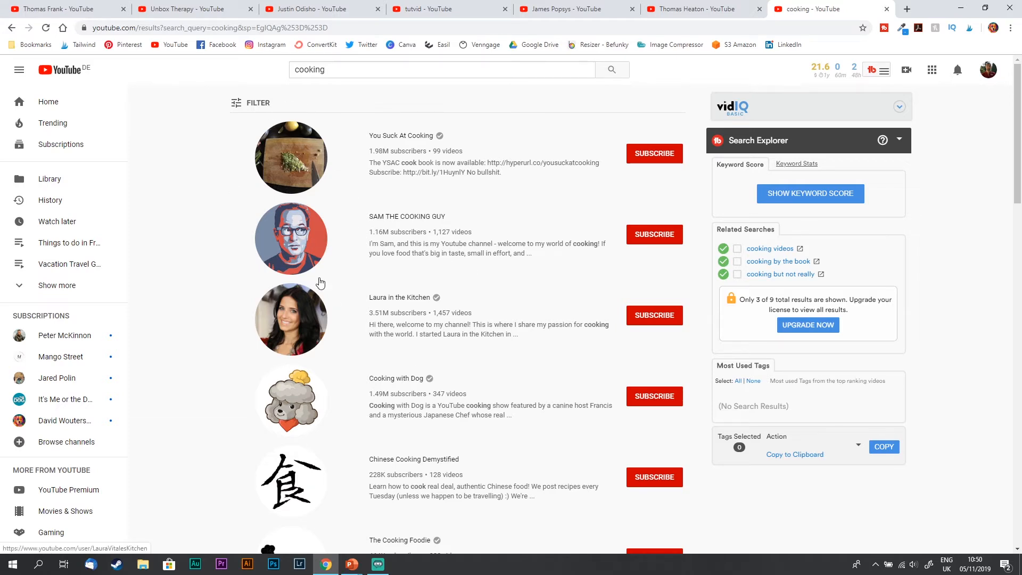
Go back from the search results to the SAM THE COOKING GUY channel page and pause its featured video.
key("alt+Left")
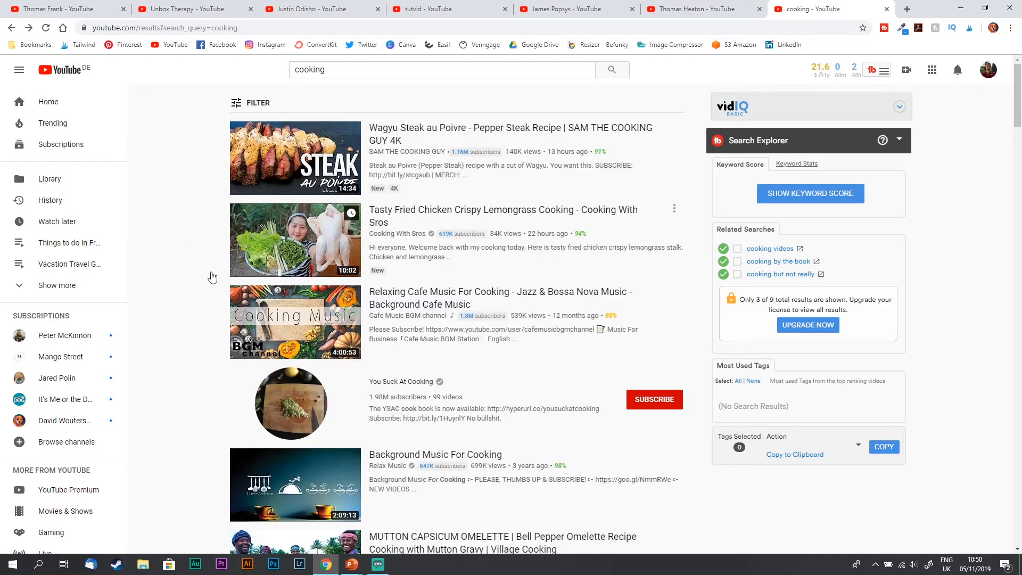
key("alt+Left")
scroll(214, 426, "down", 1)
left_click(287, 475)
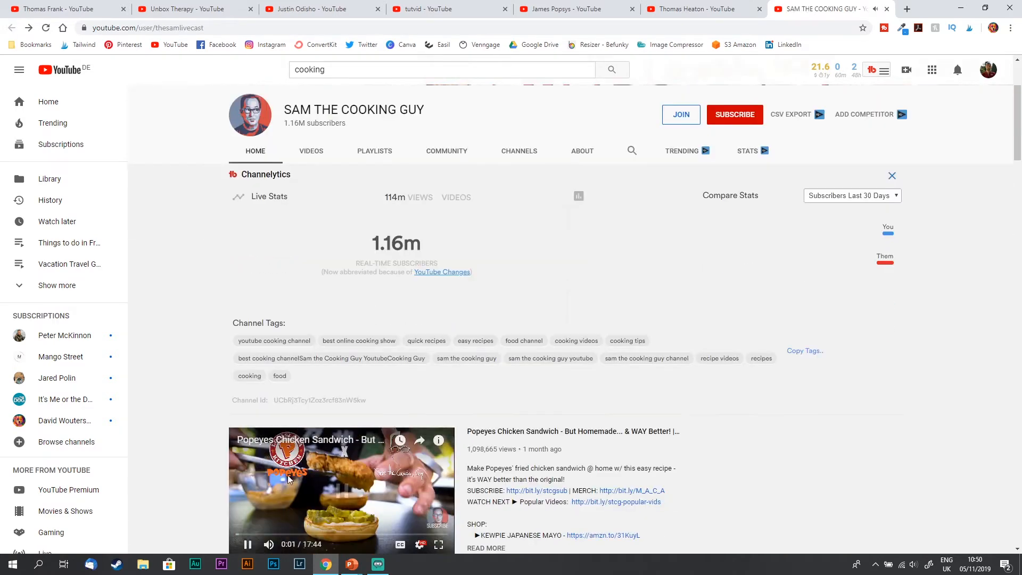
scroll(302, 445, "up", 3)
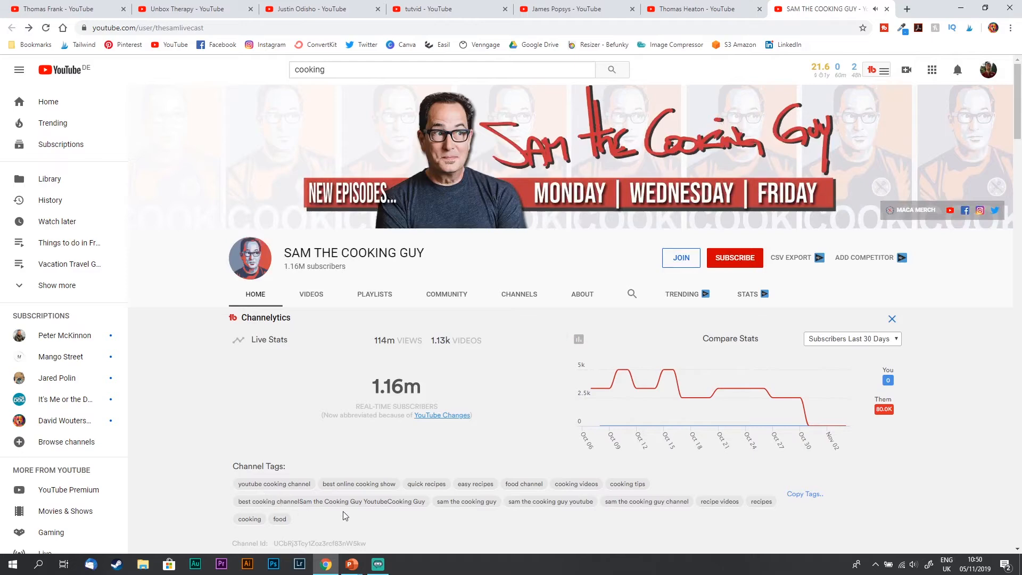
Read the SAM THE COOKING GUY channel's About description, then return to its home page and pause the featured video.
left_click(580, 299)
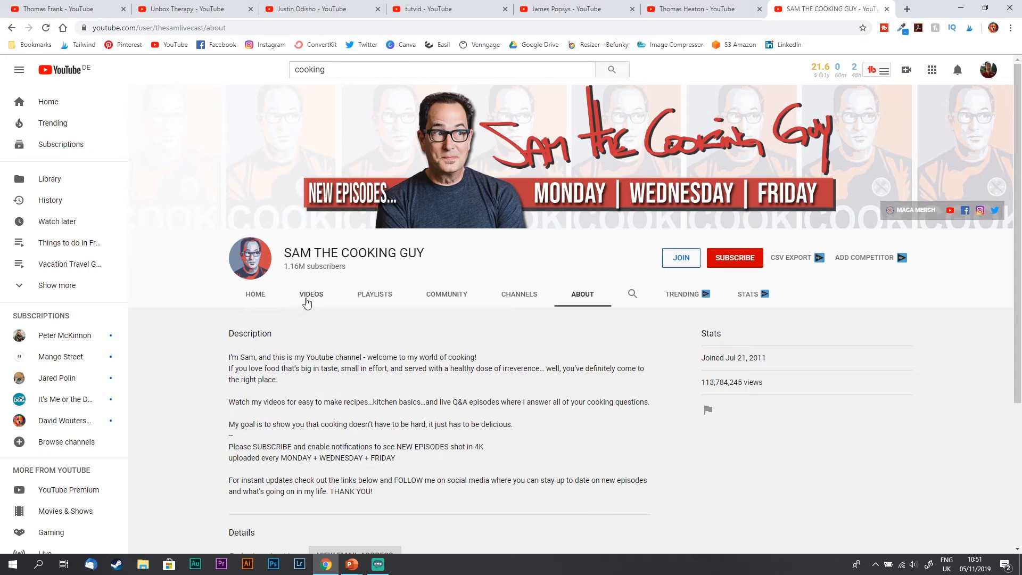
left_click(256, 296)
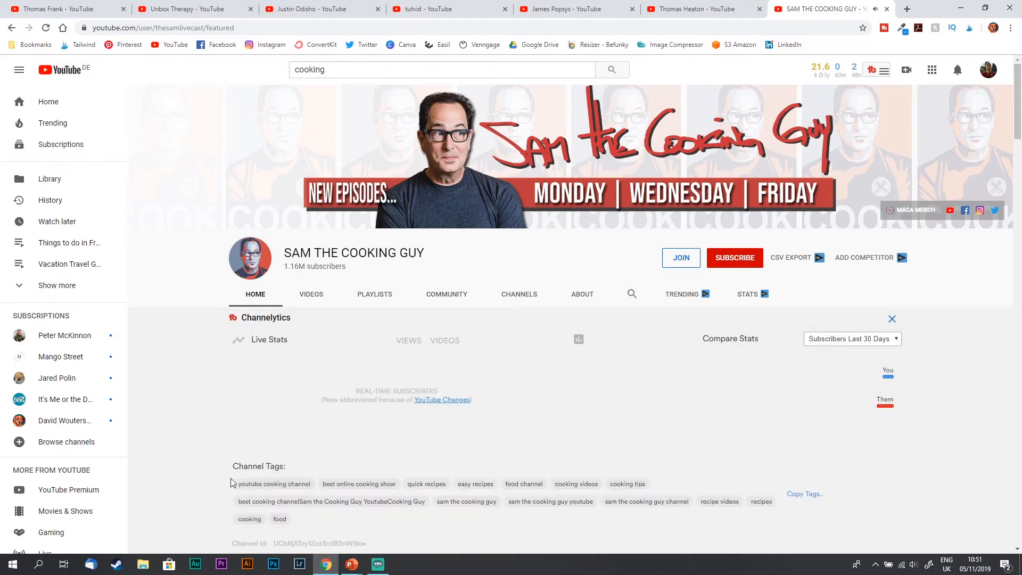
scroll(335, 494, "down", 3)
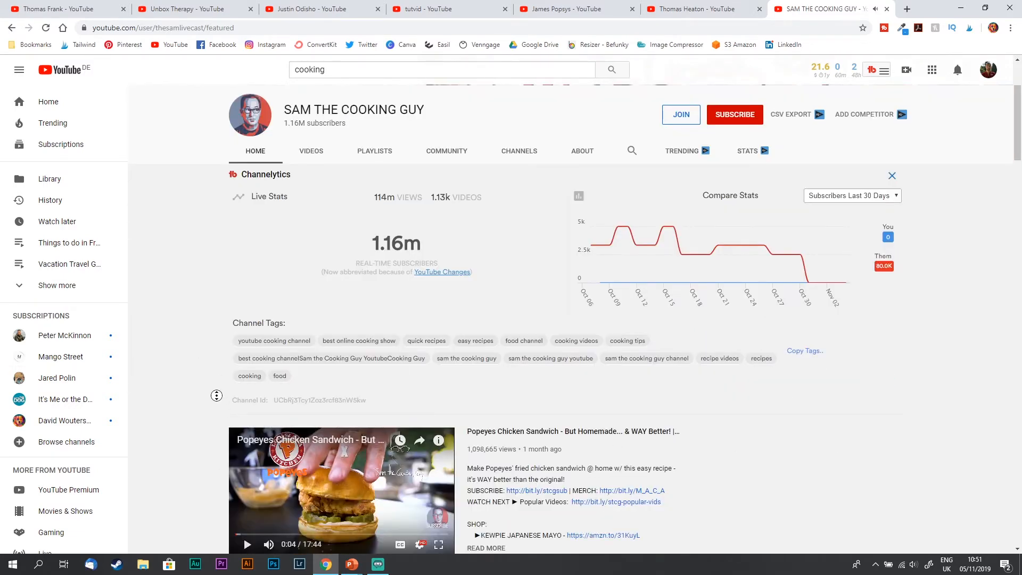
scroll(216, 397, "up", 3)
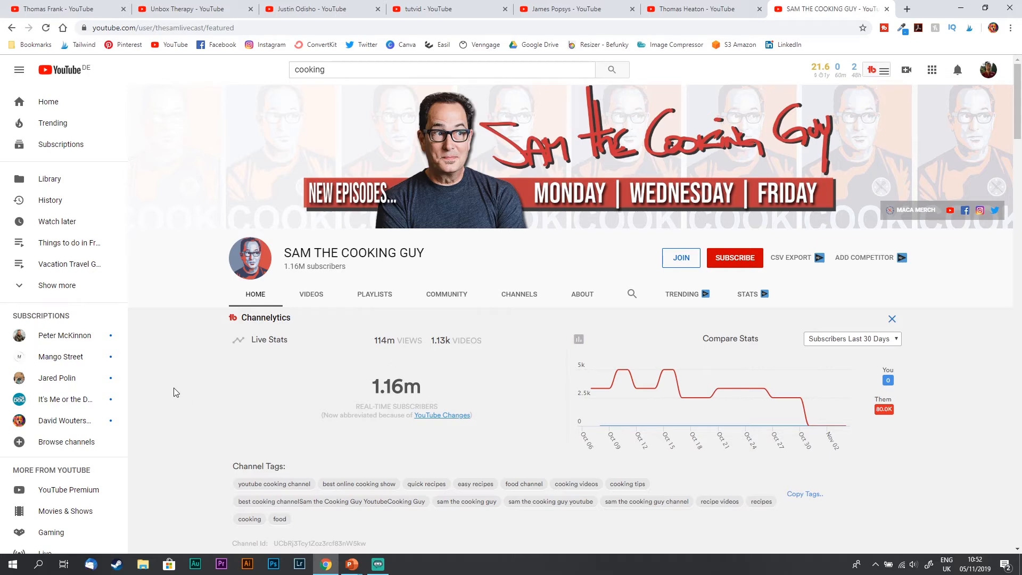
Compare the tags and banners of the James Popsys, Unbox Therapy and Thomas Heaton channels, ending back on SAM THE COOKING GUY.
left_click(556, 12)
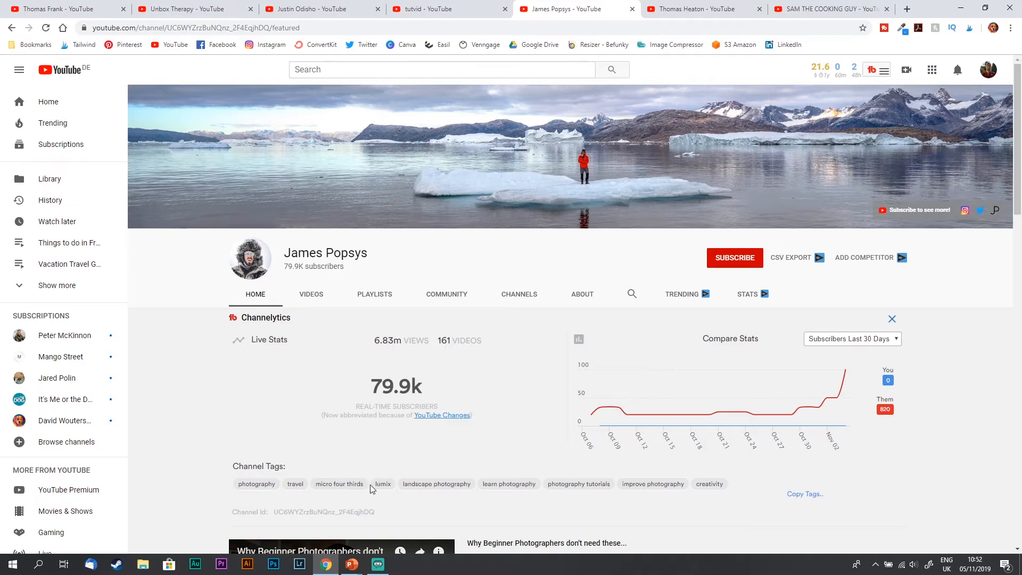
left_click(202, 7)
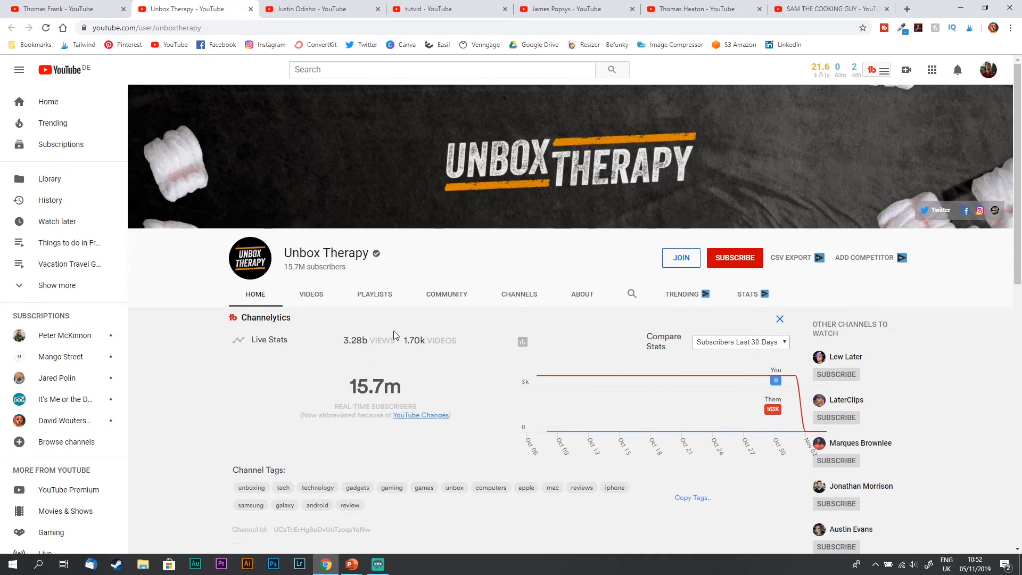
left_click(664, 11)
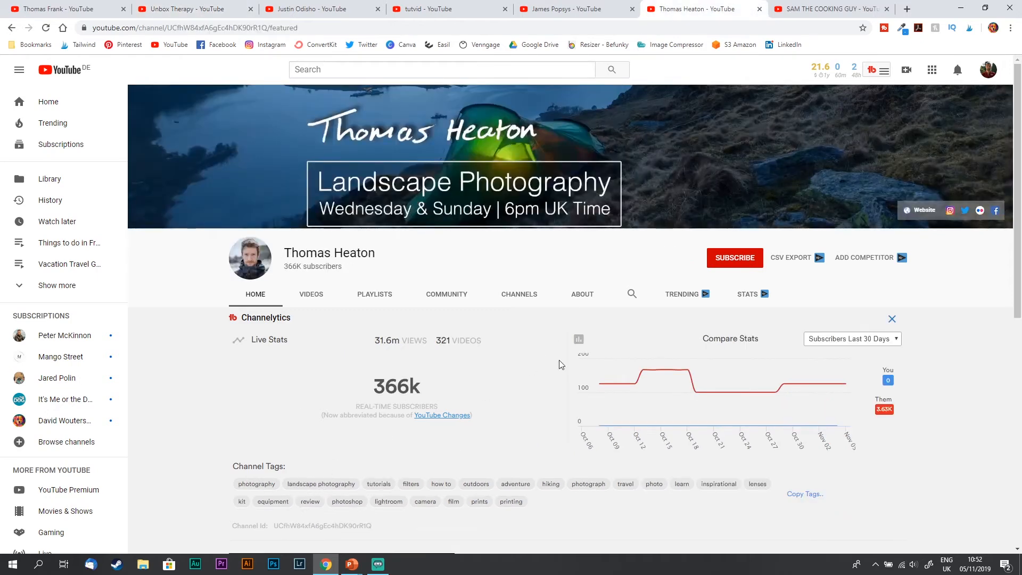
left_click(851, 9)
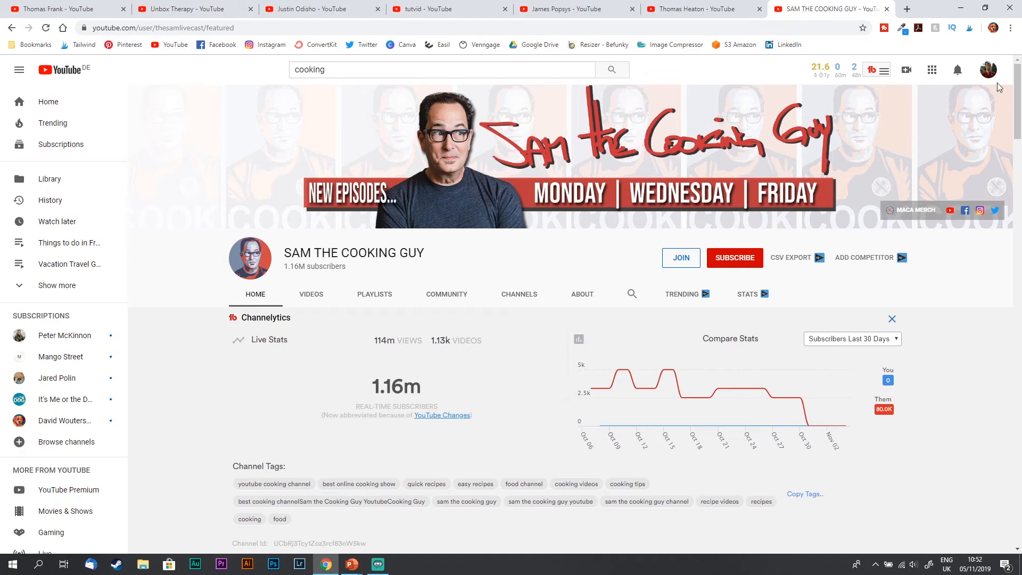
Open the own channel's basic info settings in YouTube Studio.
left_click(988, 71)
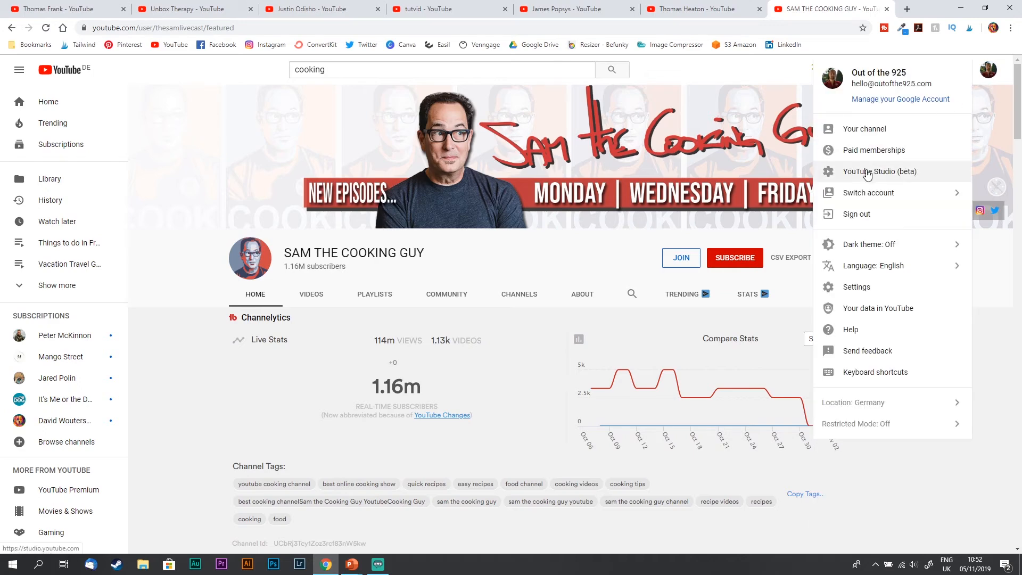
left_click(867, 173)
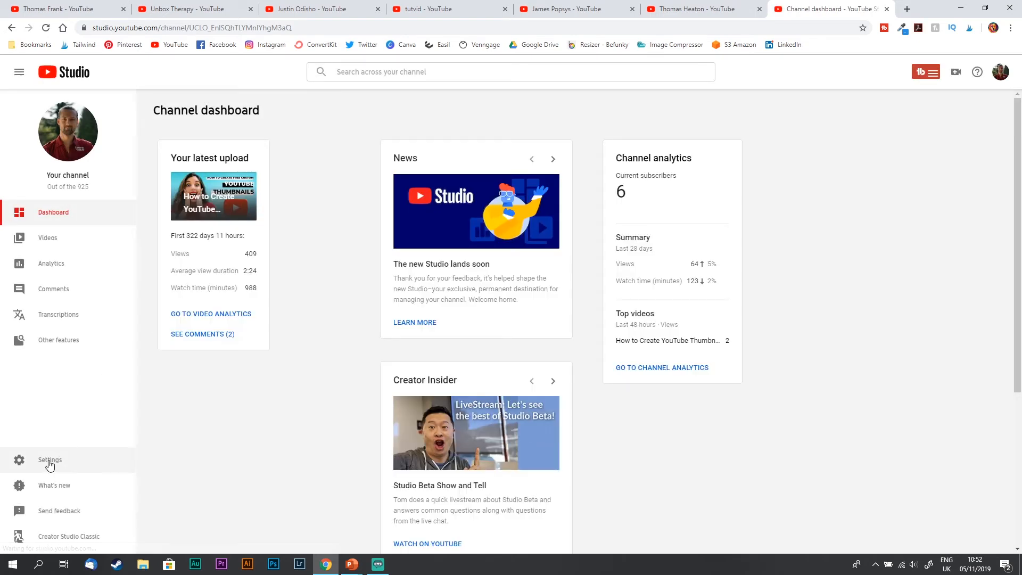
left_click(50, 461)
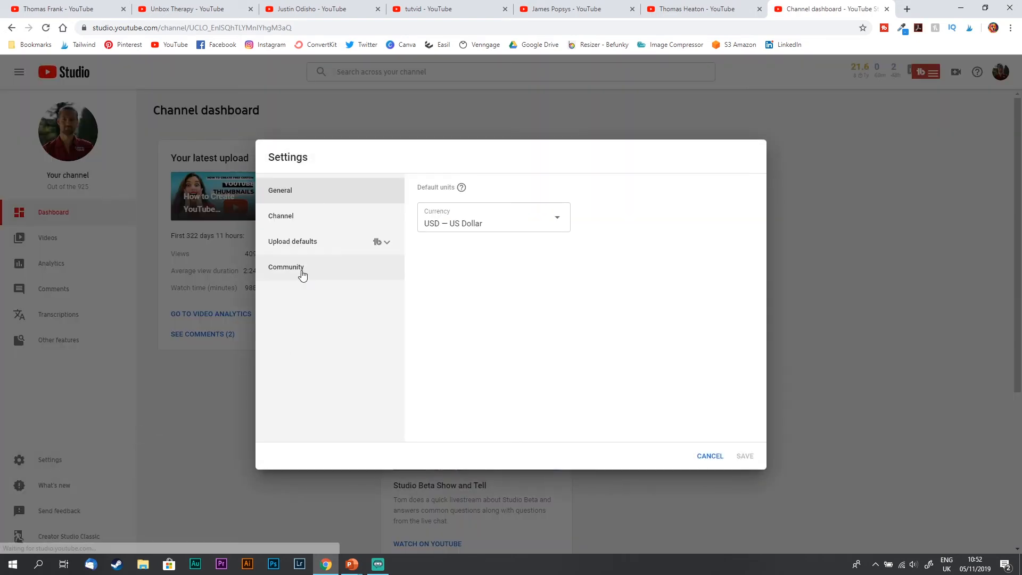
left_click(286, 221)
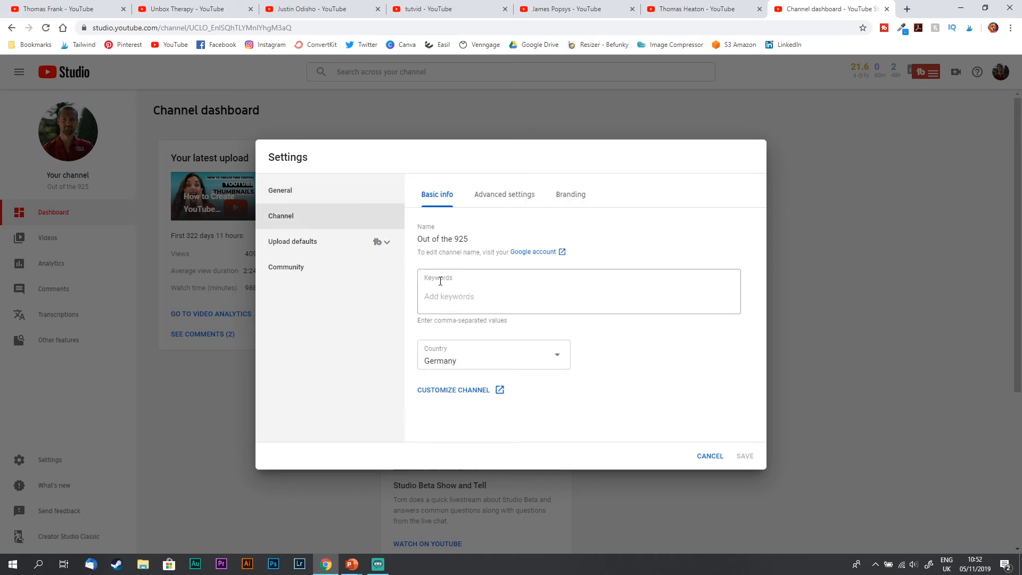
Add the channel keywords "YouTube SEO", "YouTube tips" and "How to grow on Youtube".
left_click_drag(425, 279, 448, 283)
left_click(449, 284)
left_click(444, 293)
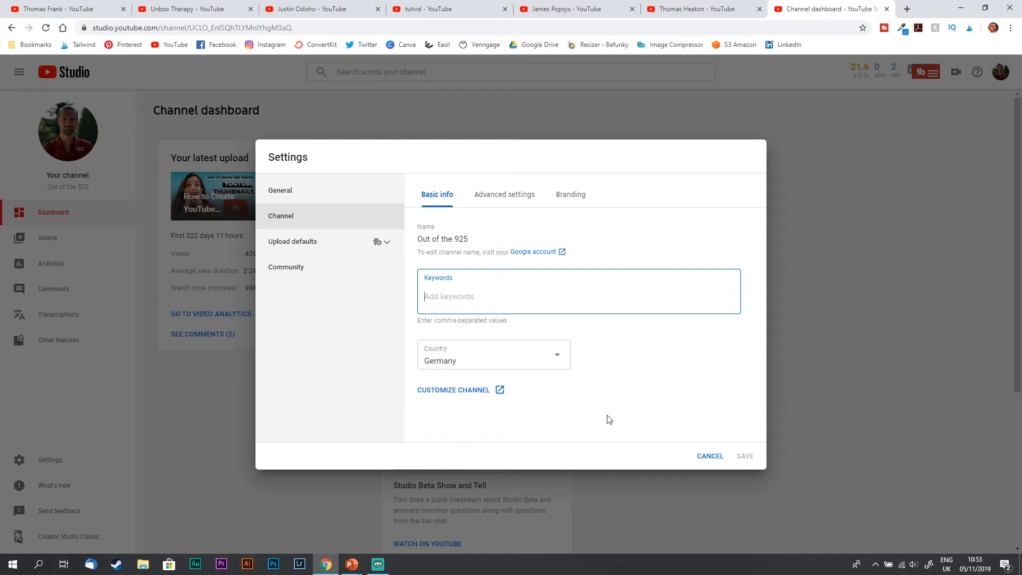
type("YouTube SEO ,")
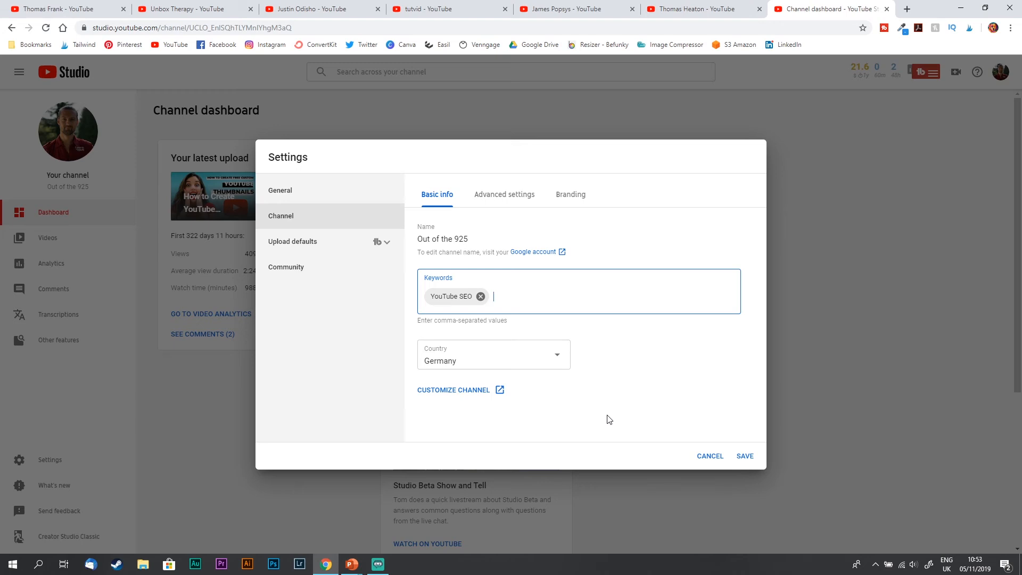
type("YouTube tips,How to gro")
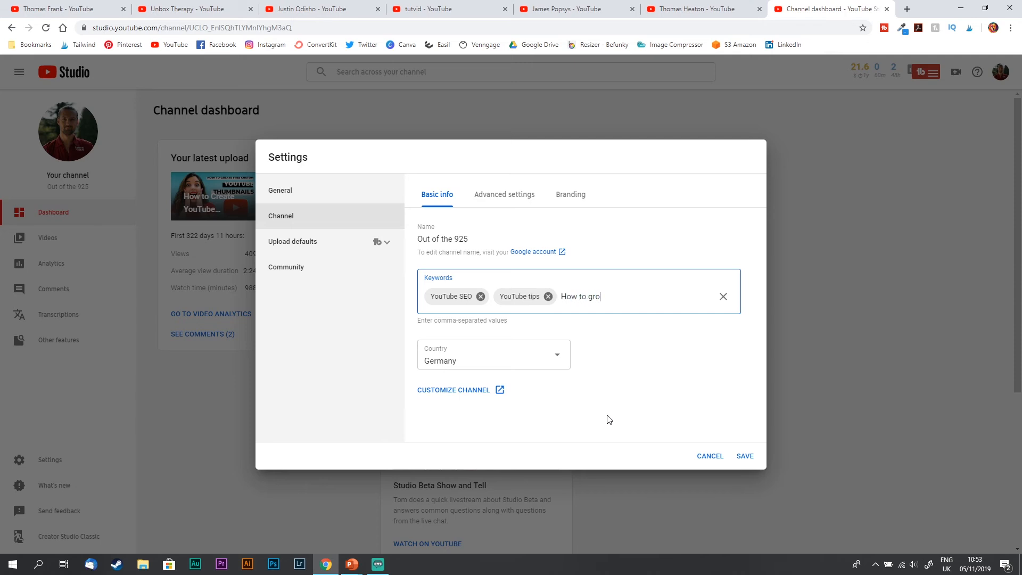
type("w on Youtube ")
type(",")
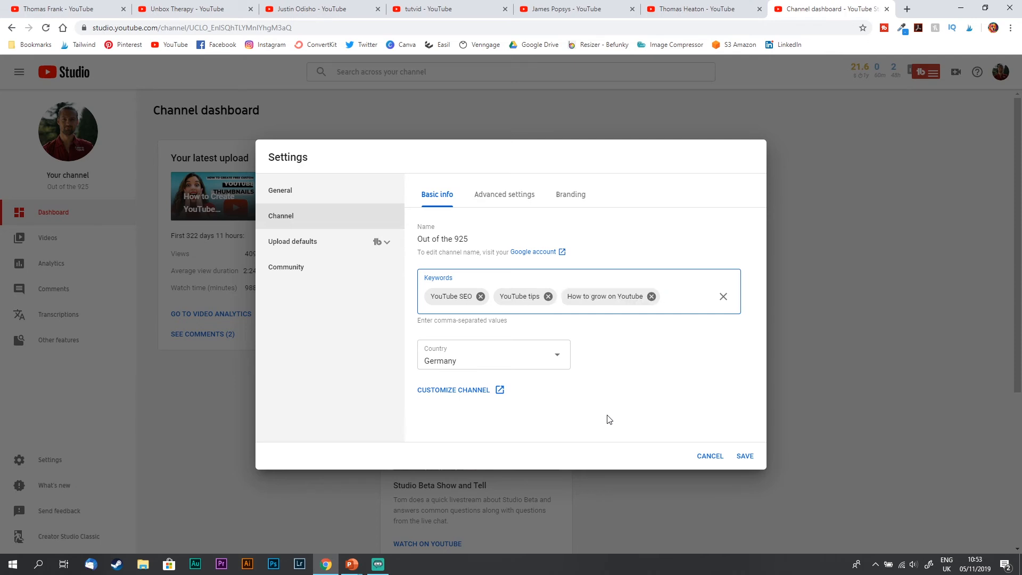
Add "social media marketing" and "youtube growth tips" to the channel keywords.
type("soci")
type("al media")
type(" marketing")
key("Return")
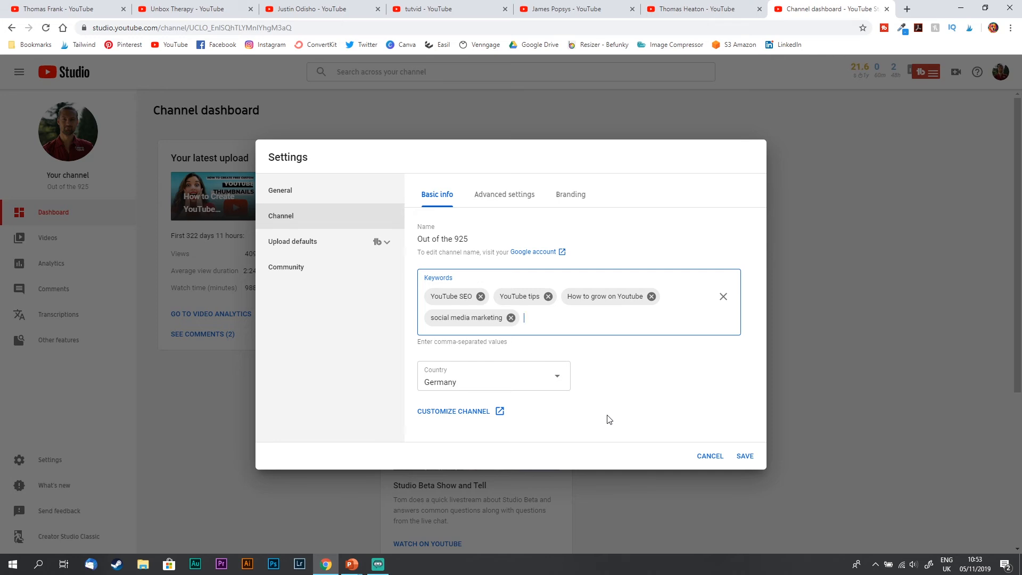
type("social")
key("BackSpace")
key("BackSpace")
key("BackSpace")
key("BackSpace")
key("BackSpace")
key("BackSpace")
type("youtube growth tips")
key("Return")
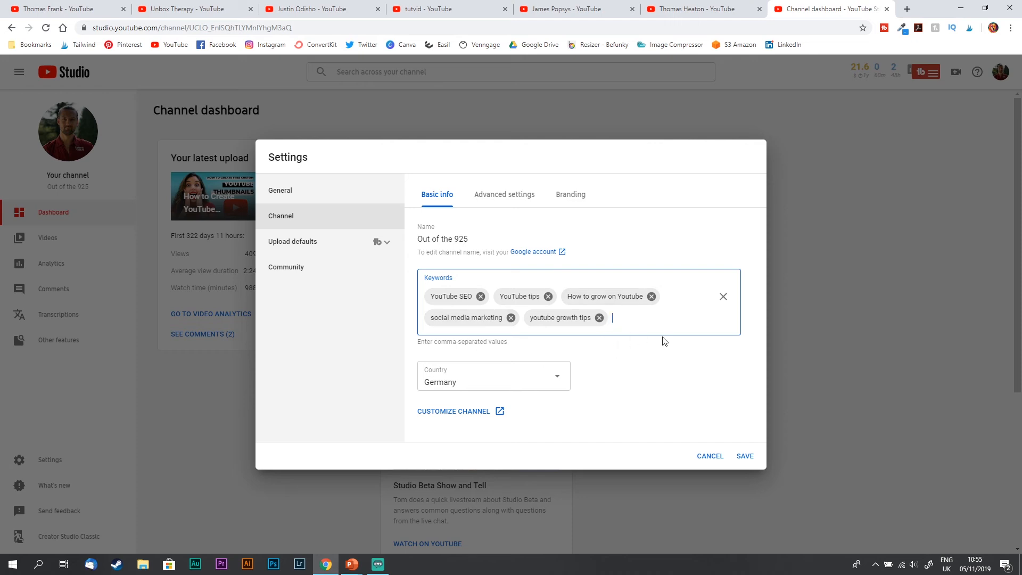
Add the channel keywords "Instagram tips", "pinterest marketing", "how to start a blog", "youtube advice for creators", "social media scientist" and "social media advice".
type("Instagram tips")
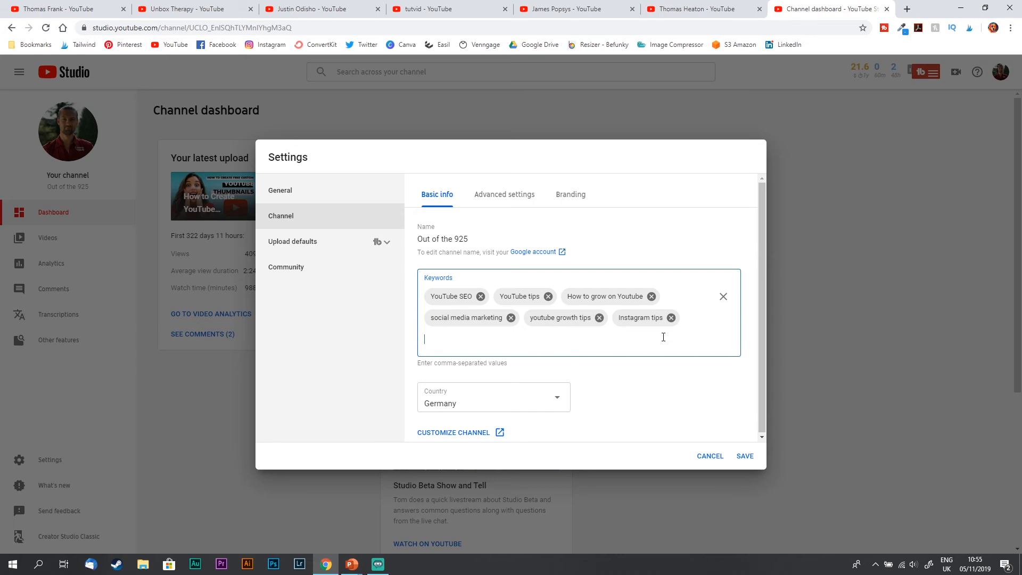
type(",pinterest marketing")
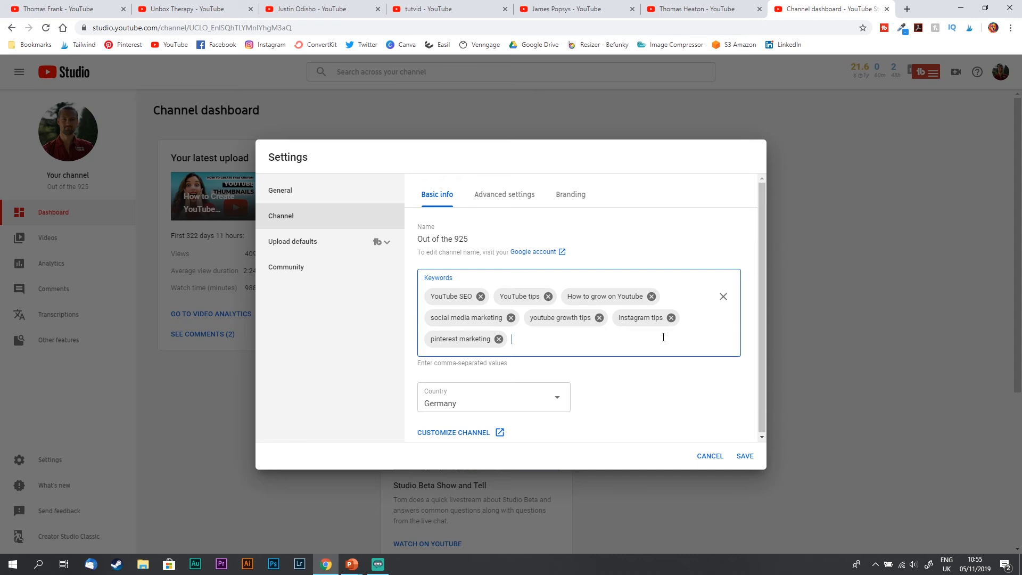
type(",how to start a blog")
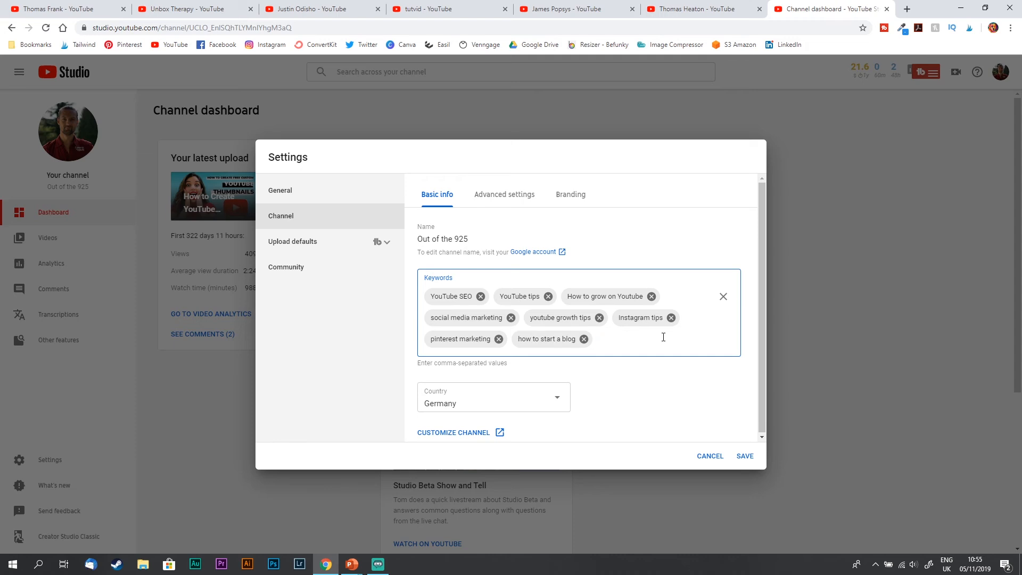
type(",youtube advice for creators, social media sci")
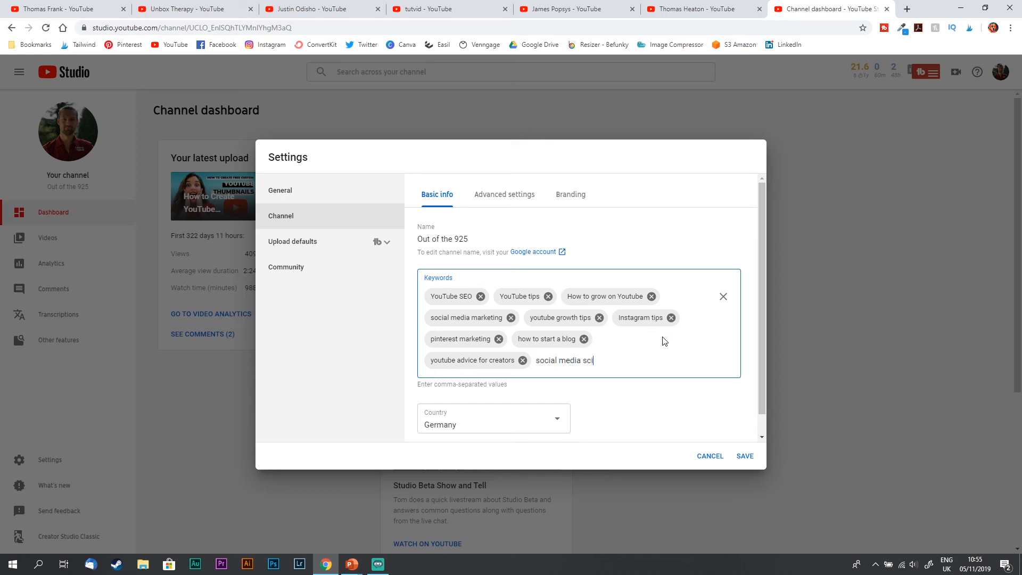
type(",")
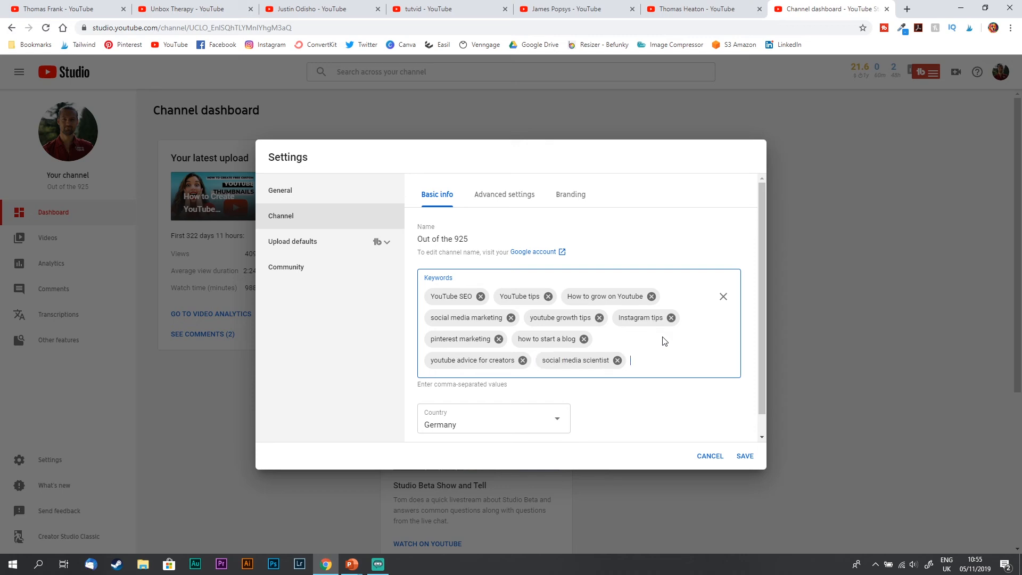
type("social med")
type("ia advice,")
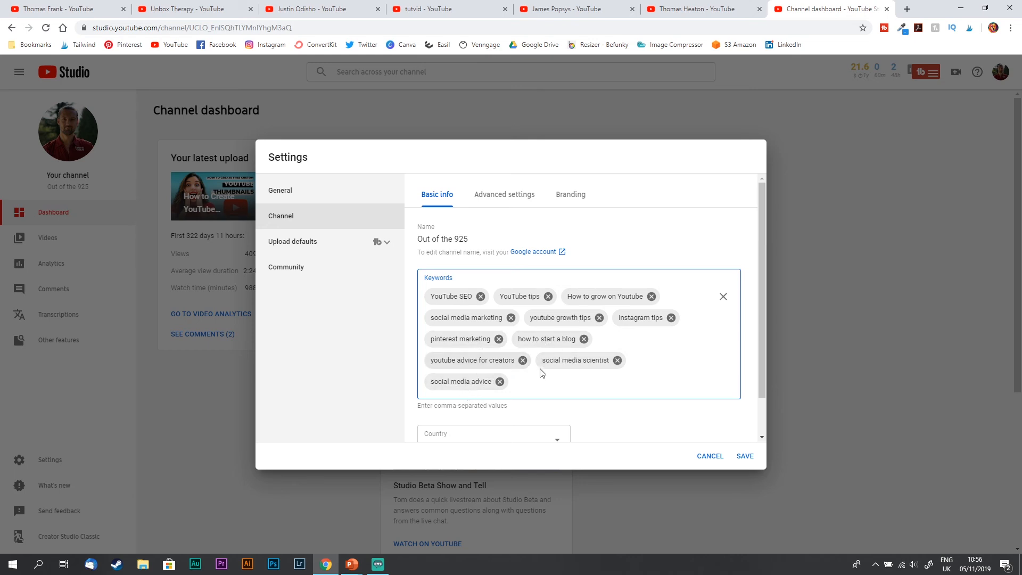
Remove the keywords "how to start a blog", "pinterest marketing", "social media scientist", "social media marketing" and "social media advice".
left_click_drag(557, 360, 572, 377)
left_click(584, 339)
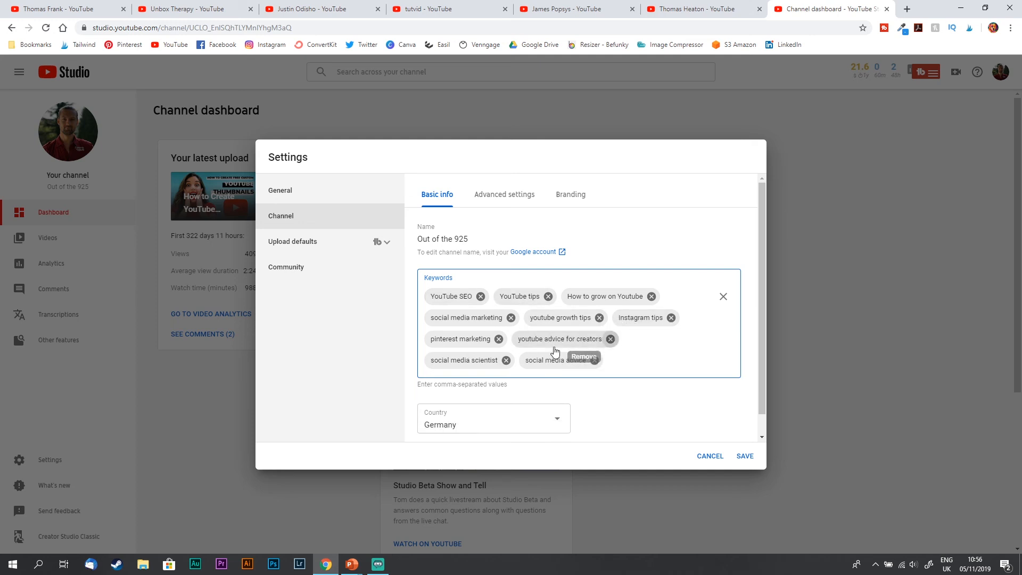
left_click(498, 339)
left_click(617, 339)
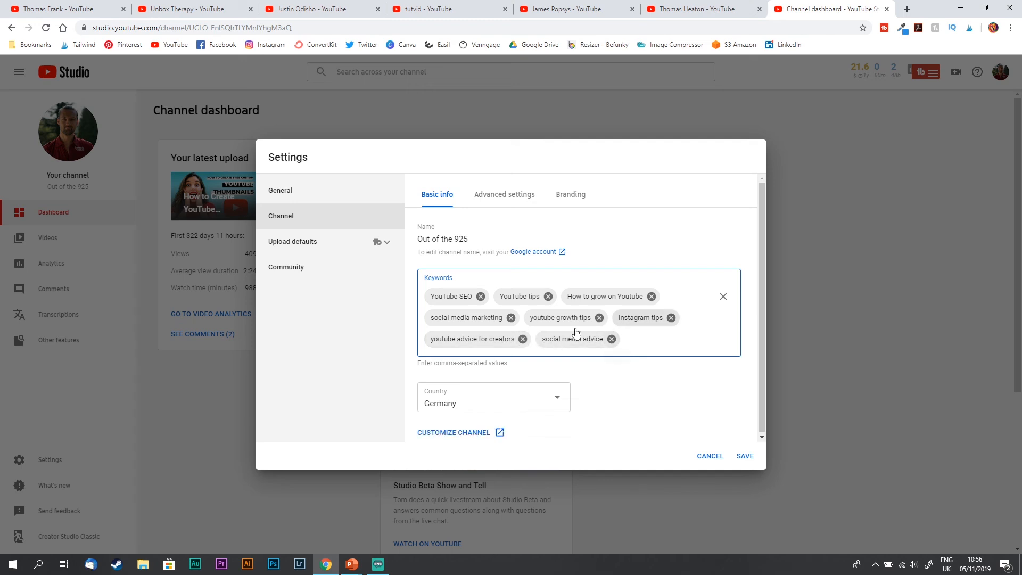
left_click(511, 318)
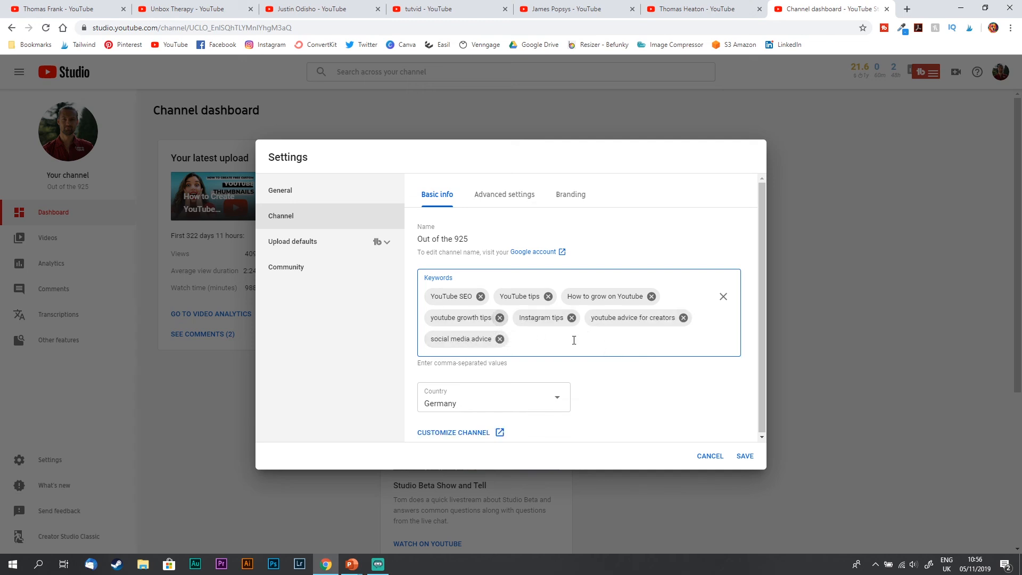
left_click(498, 339)
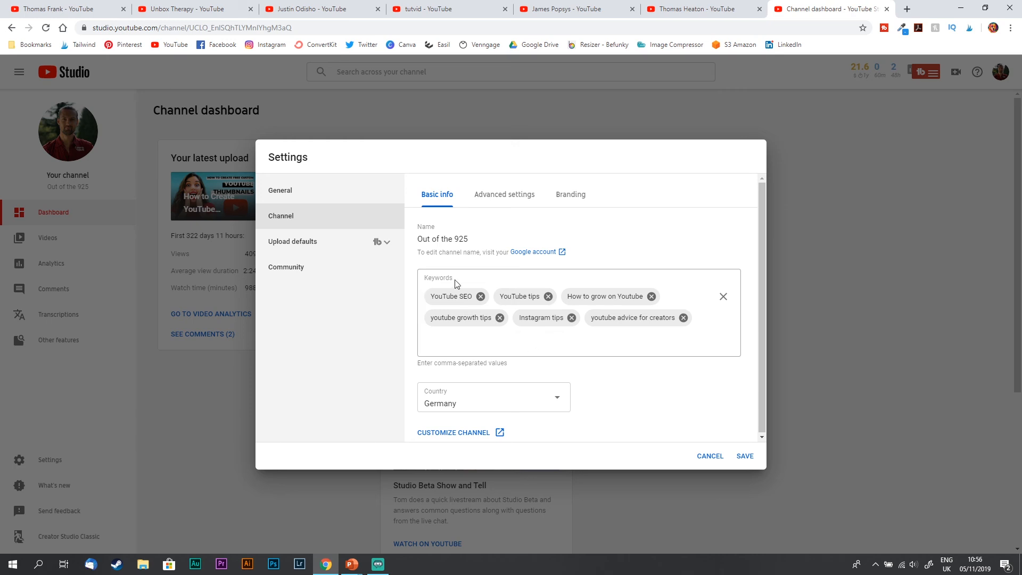
Add the channel keywords "Instagram hacks", "how to grow on Instagram" and "Insta Tips", and save the settings.
left_click(472, 342)
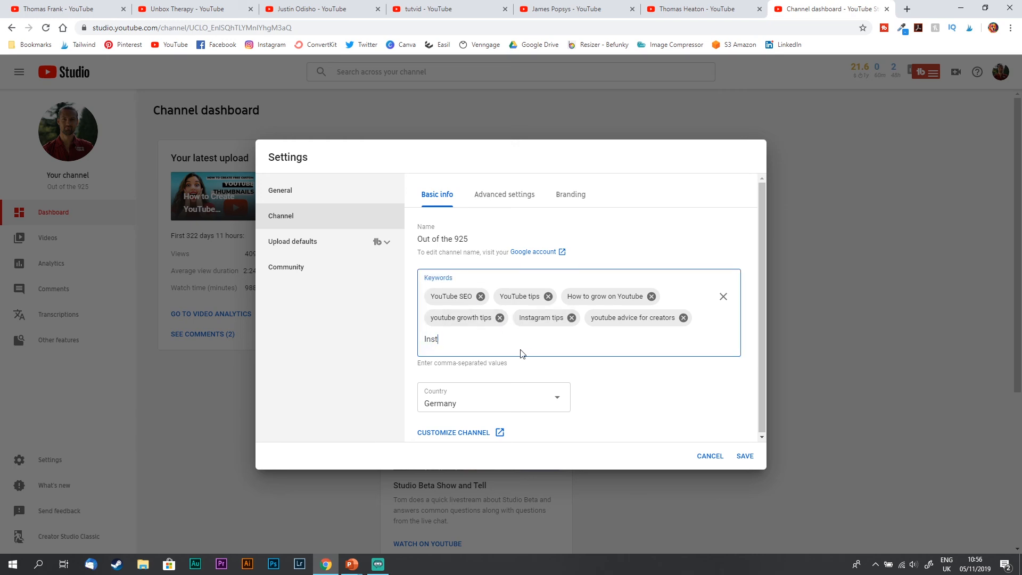
type("Instagram hacks")
key("Return")
type("how to grow on")
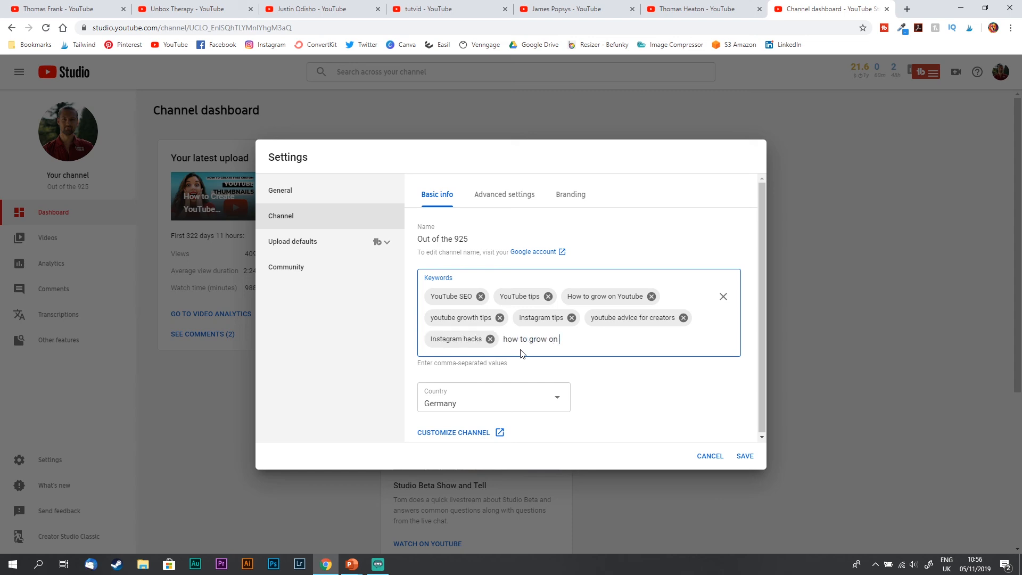
type(" Instagram")
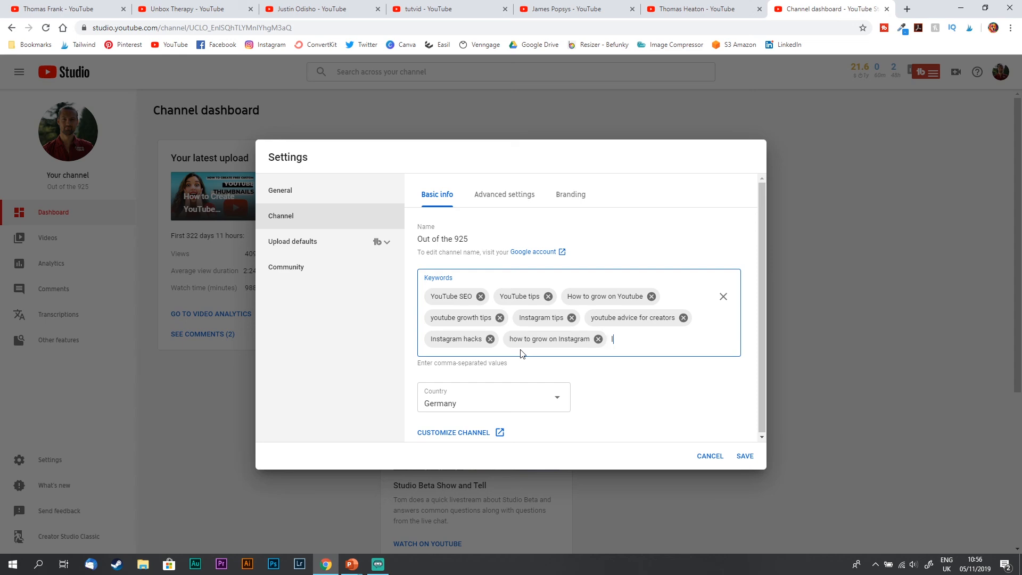
type("Insta Tips,")
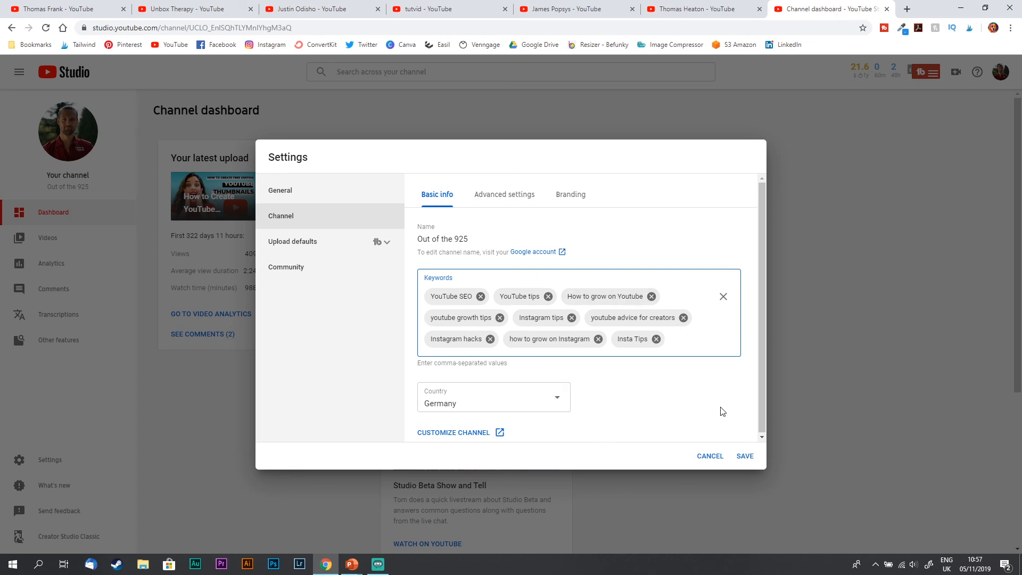
left_click(746, 456)
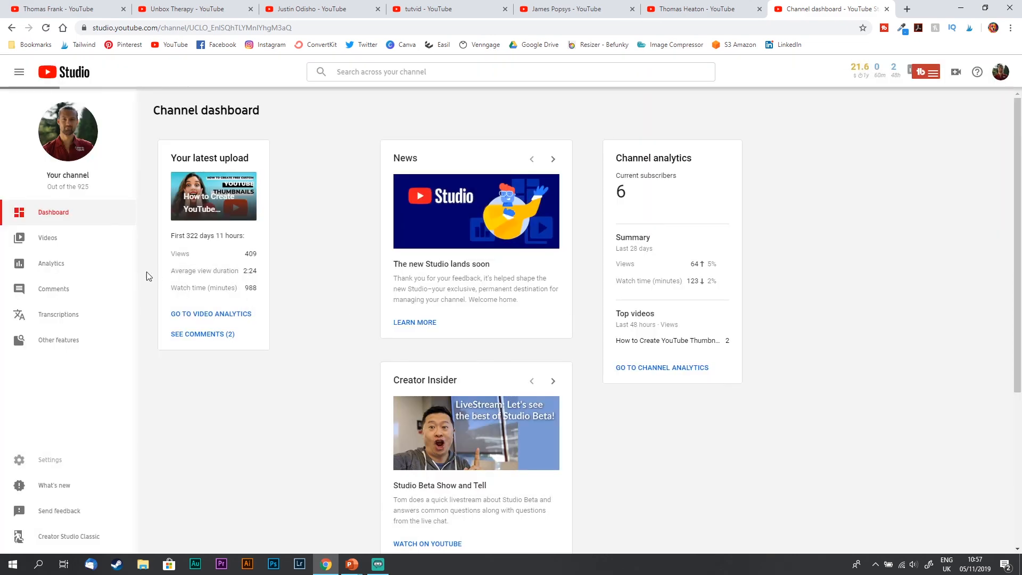
Go to the own channel's page and check its About details and the channel tags on its home page.
left_click(1000, 72)
left_click(902, 135)
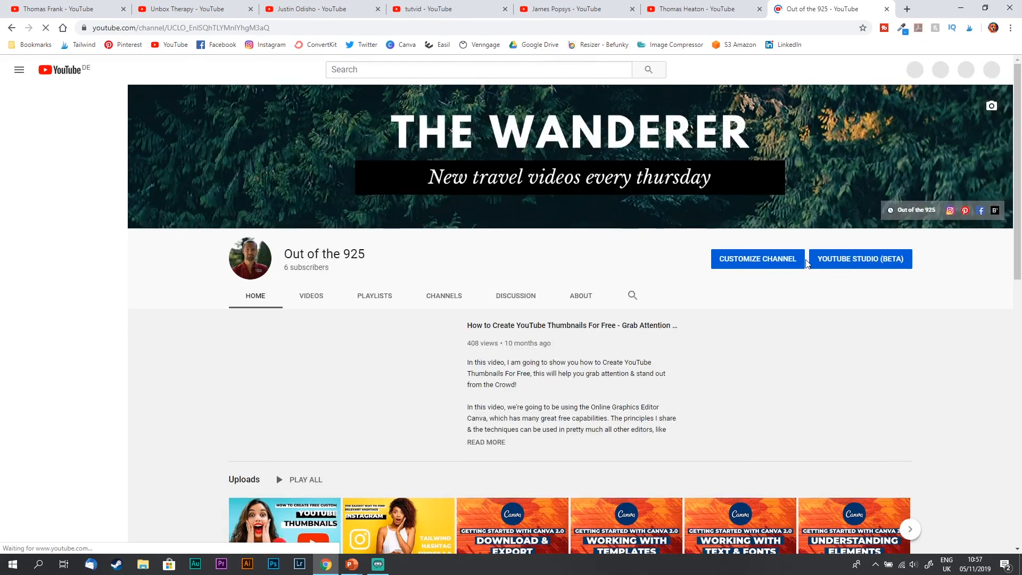
left_click(581, 297)
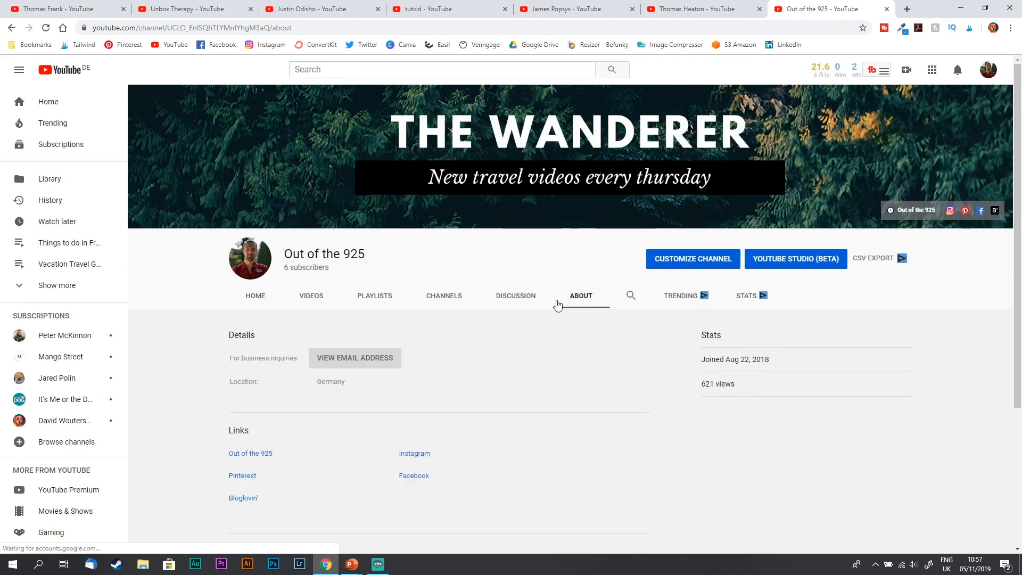
left_click(256, 296)
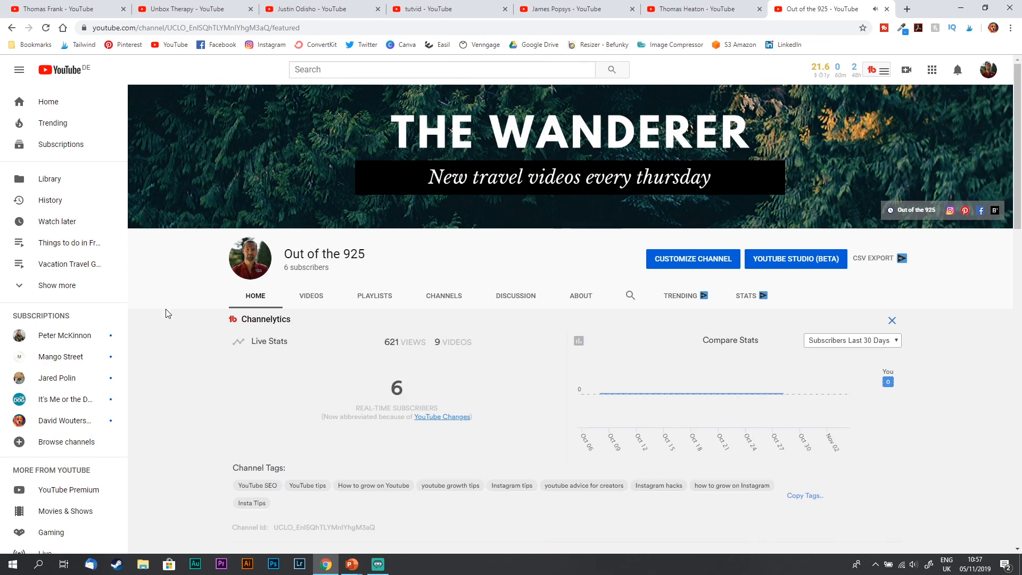
scroll(165, 361, "down", 1)
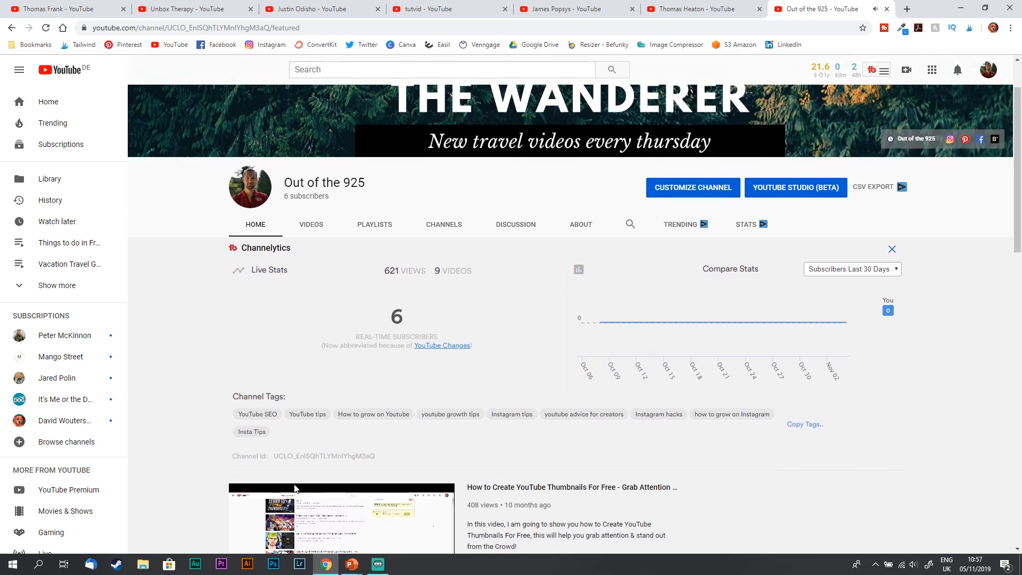
scroll(239, 405, "down", 1)
scroll(194, 358, "up", 2)
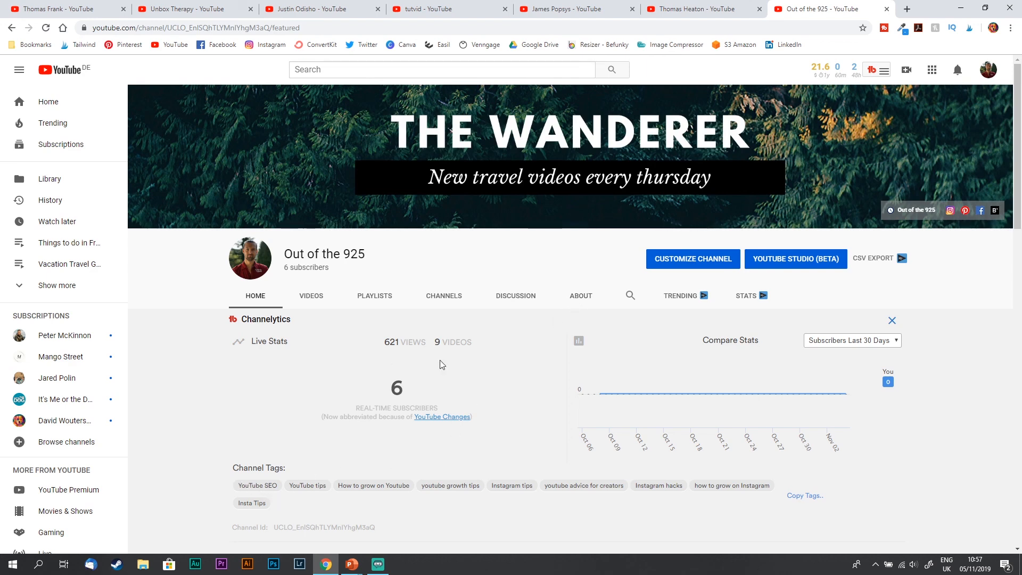
Write the channel description "On this channel you'll find YouTube SEO tips and advice on how to grow your YouTube Channel.".
left_click(574, 301)
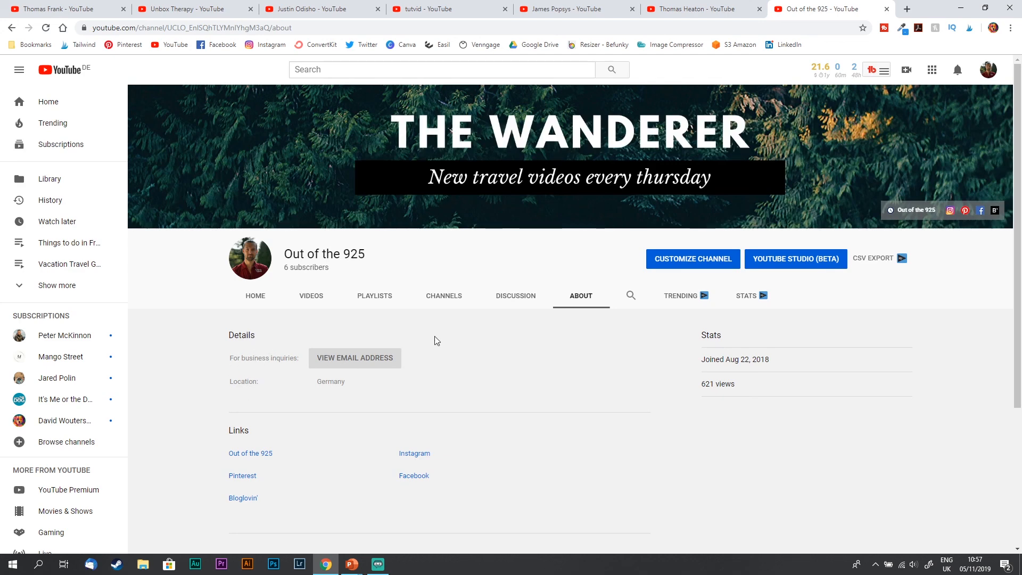
left_click(674, 259)
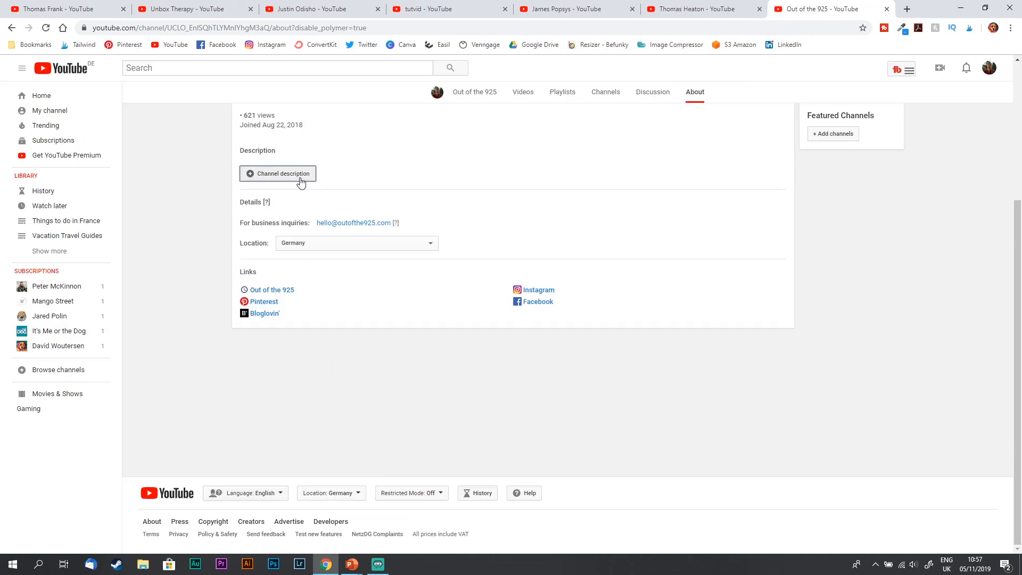
left_click(285, 174)
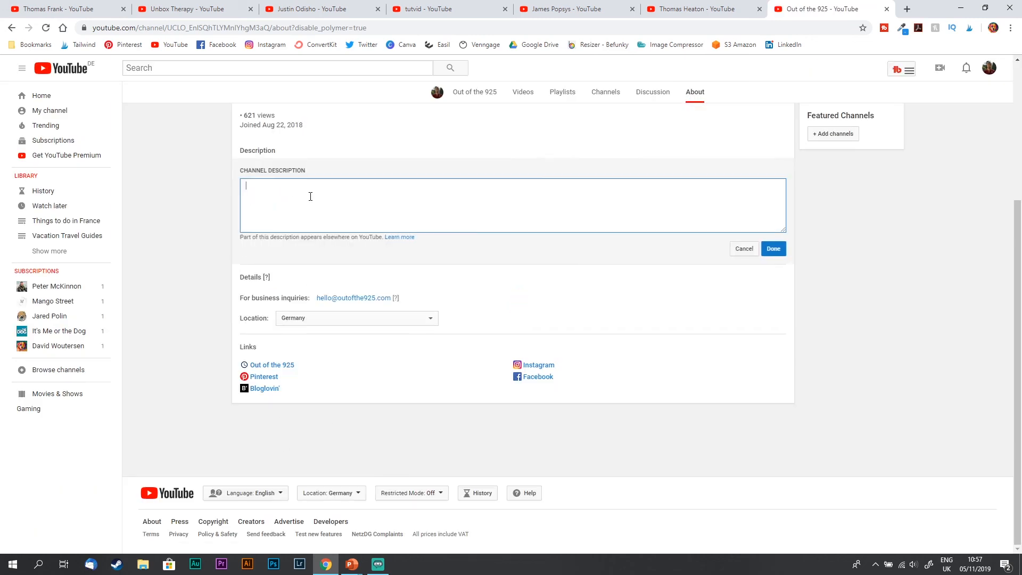
type("YouTube SEO")
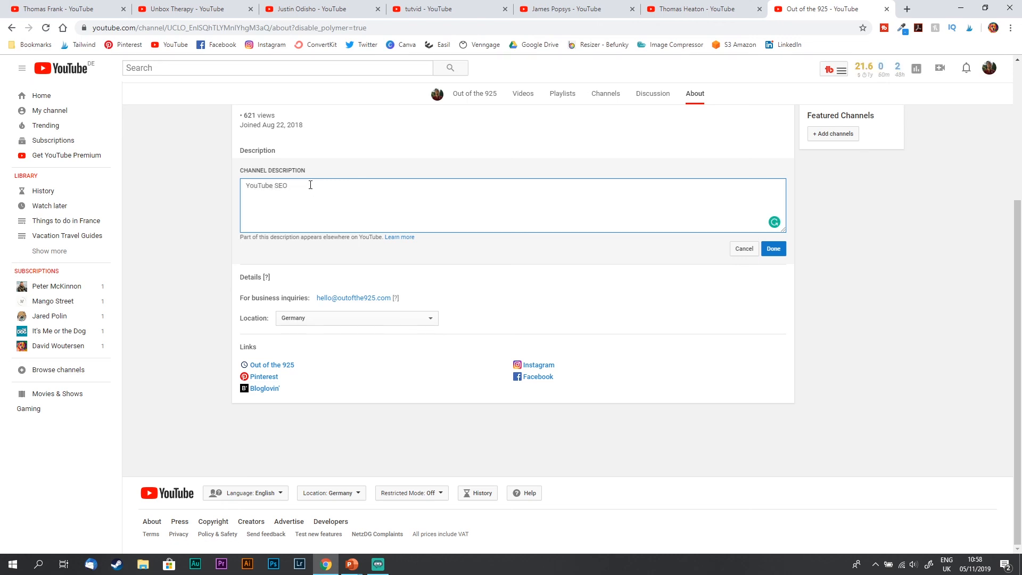
key("Home")
type("On this channel you'll find")
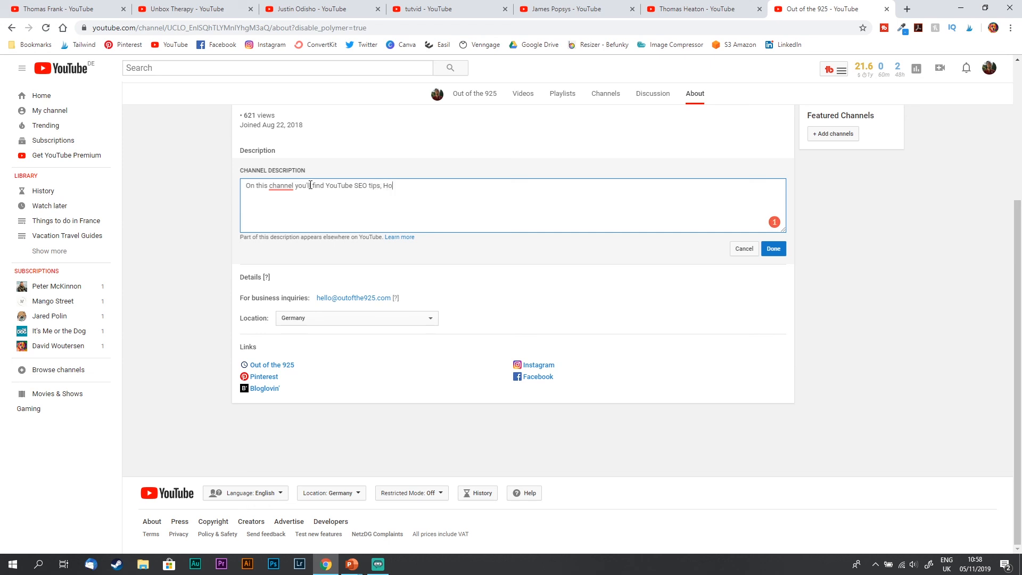
key("BackSpace")
key("BackSpace")
key("BackSpace")
key("BackSpace")
key("BackSpace")
type("and advice on how to grow your YouTube C")
type("hannel.")
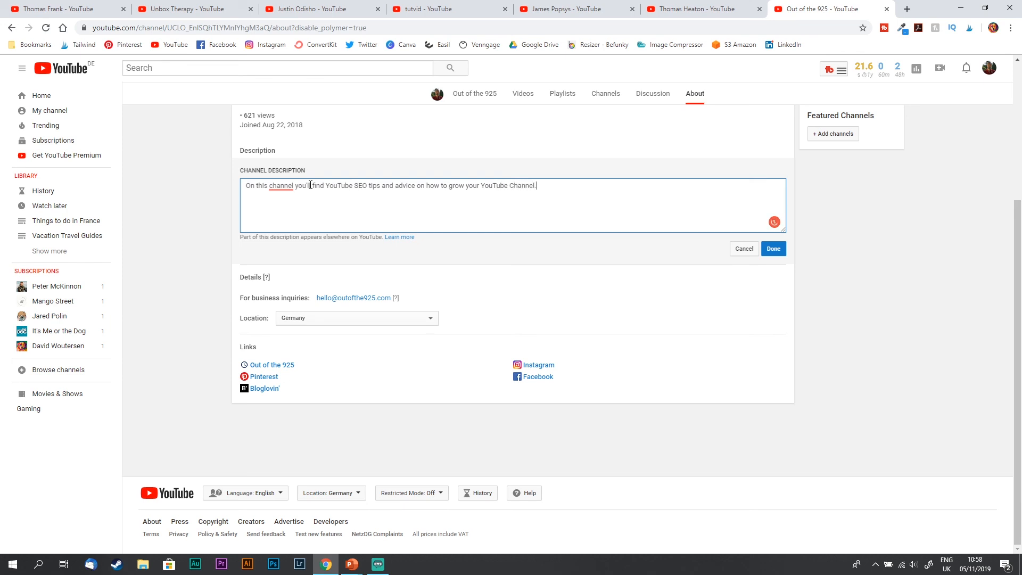
Apply the suggested comma after "channel" in the description and save it.
mouse_move(275, 185)
left_click(290, 203)
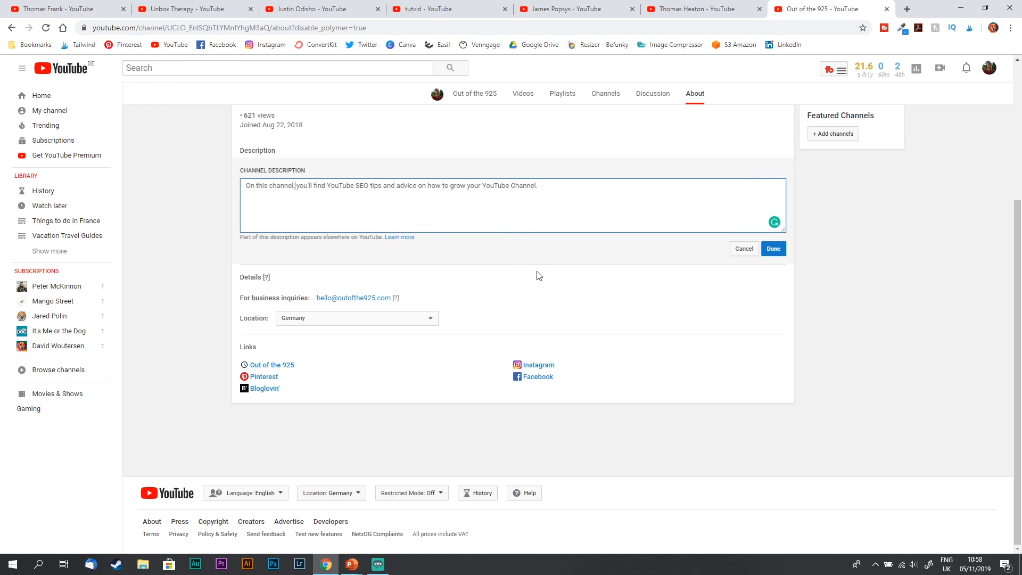
left_click(779, 249)
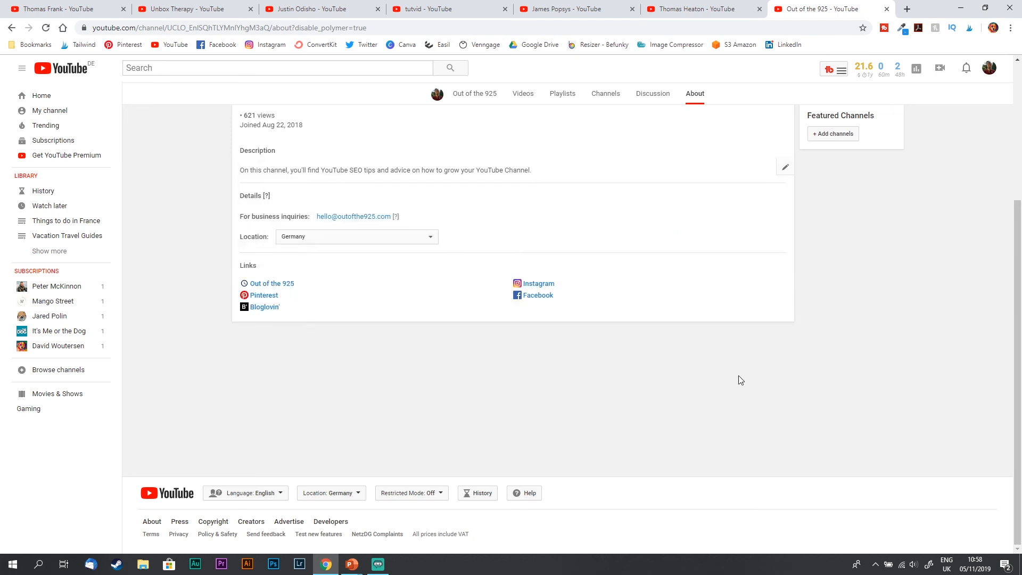
Switch to the PowerPoint slide show on YouTube channel tags.
mouse_move(351, 563)
left_click(384, 543)
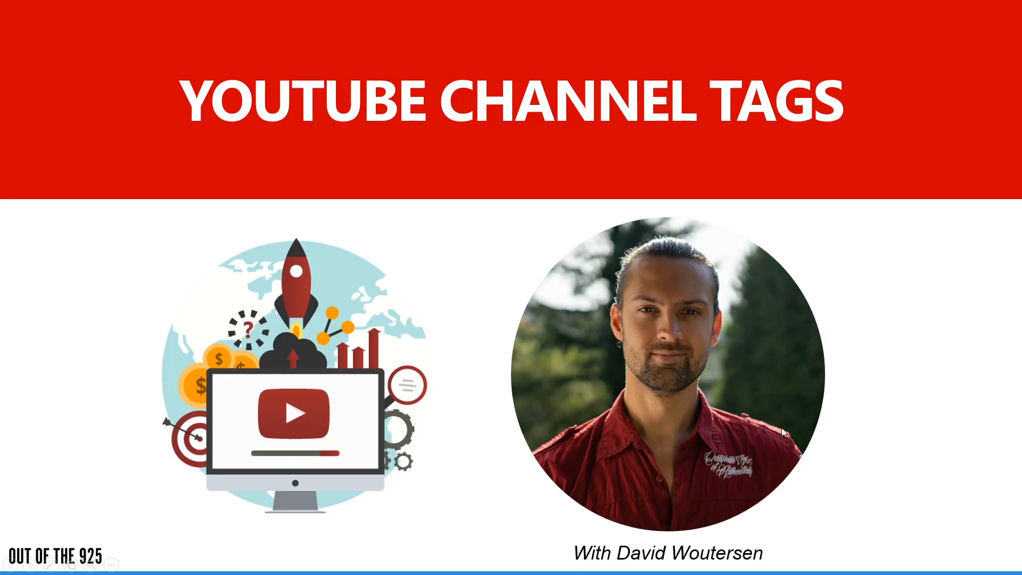